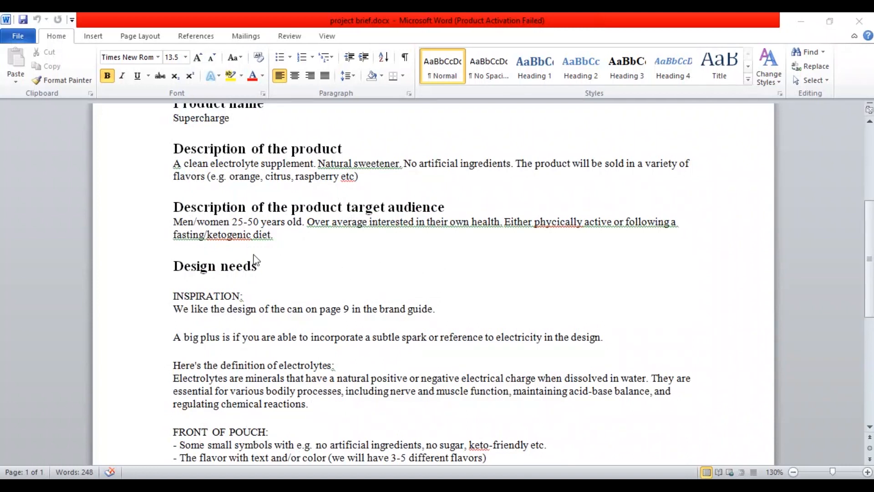
Step: Review the project brief's design needs and page through the brand guide to its later pages
{"action": "scroll", "coordinate": [298, 275], "scroll_direction": "down", "scroll_amount": 1}
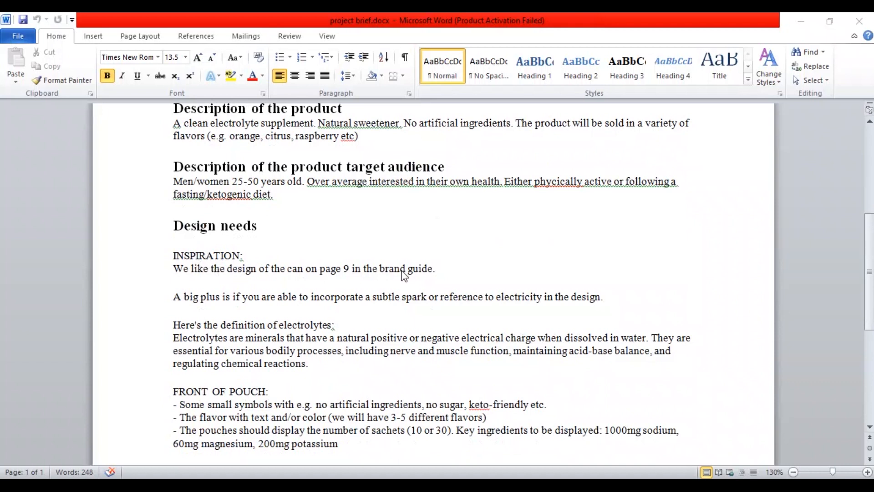
{"action": "scroll", "coordinate": [394, 276], "scroll_direction": "down", "scroll_amount": 1}
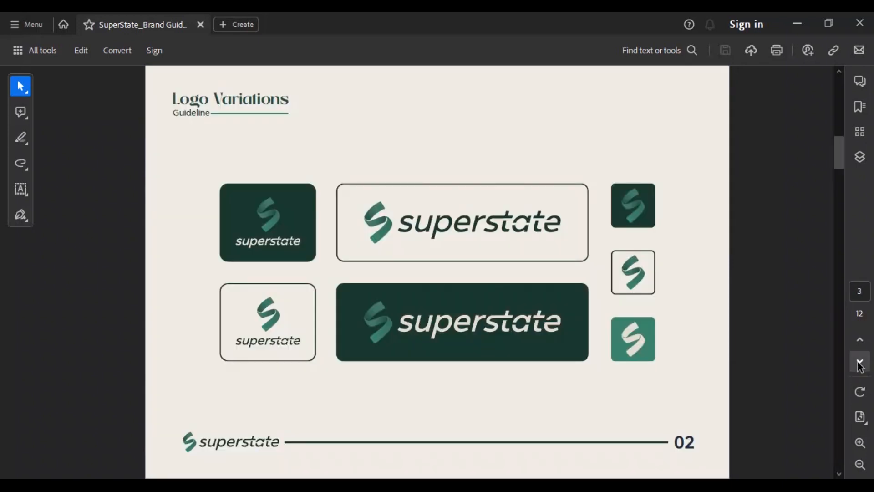
{"action": "left_click", "coordinate": [860, 363]}
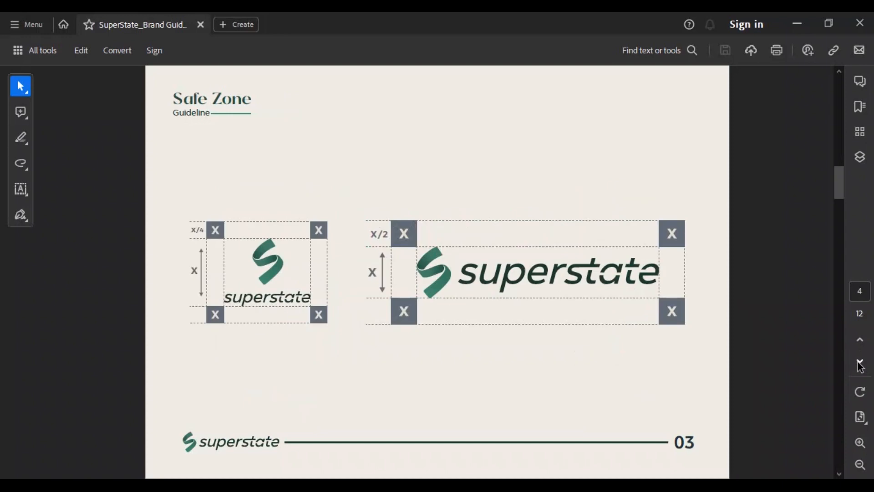
{"action": "left_click", "coordinate": [860, 362]}
{"action": "left_click", "coordinate": [860, 362]}
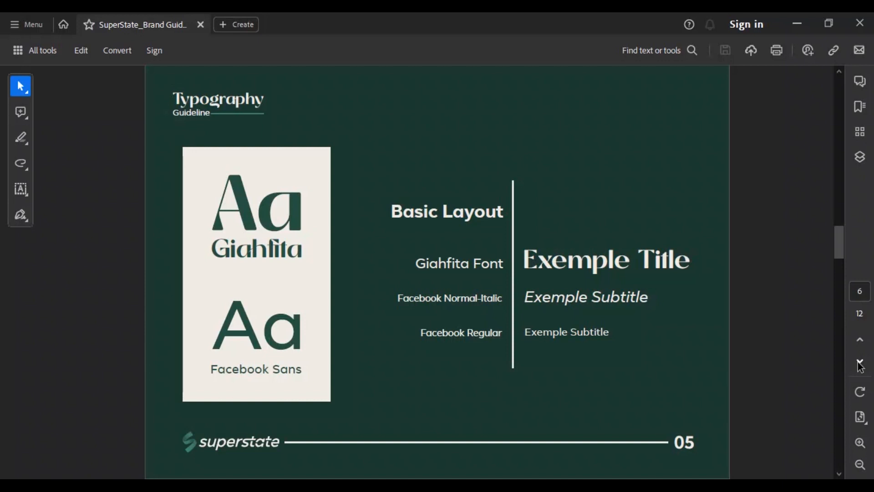
{"action": "left_click", "coordinate": [860, 362]}
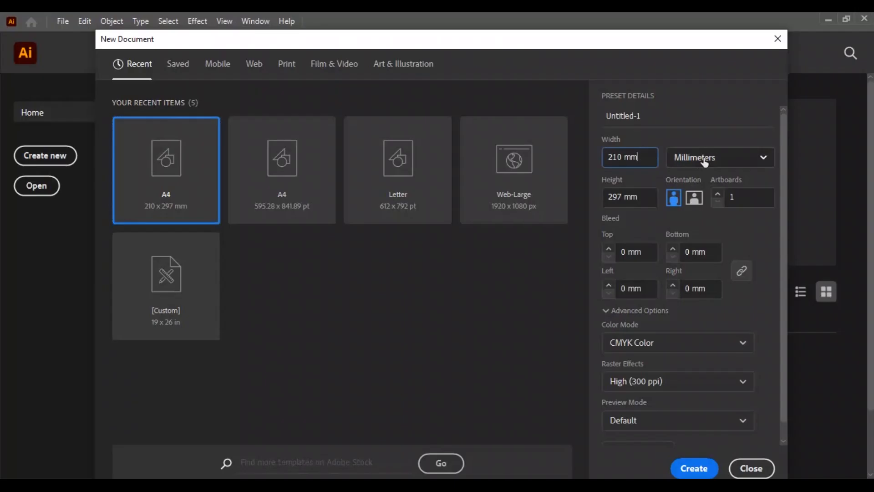
Step: Create a new 190 × 260 mm document named pouch design
{"action": "type", "text": "190"}
{"action": "key", "text": "Tab"}
{"action": "type", "text": "260"}
{"action": "left_click", "coordinate": [717, 113]}
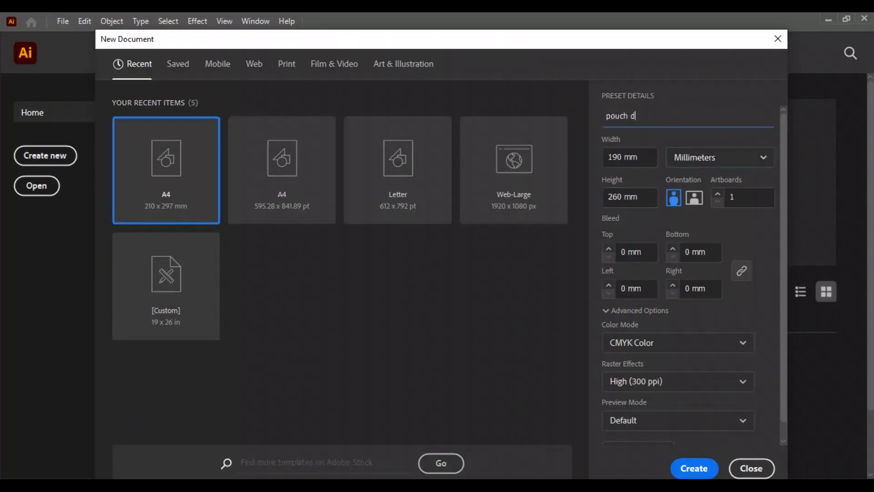
{"action": "left_click", "coordinate": [691, 468]}
Step: Draw a rectangle of 190 mm width and 260 mm height
{"action": "key", "text": "m"}
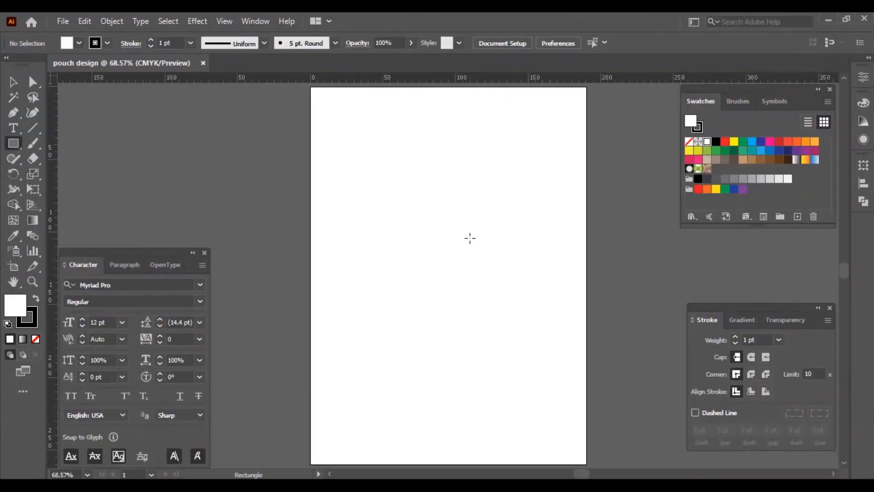
{"action": "left_click", "coordinate": [470, 237]}
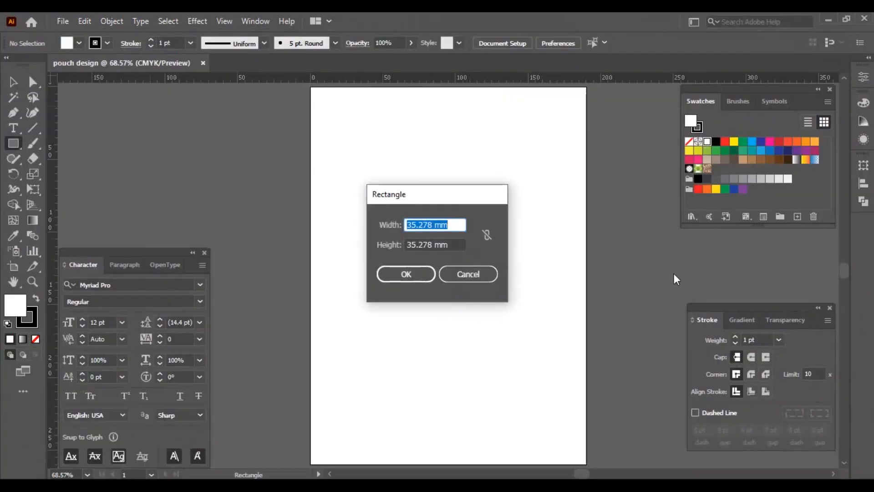
{"action": "type", "text": "190"}
{"action": "key", "text": "Tab"}
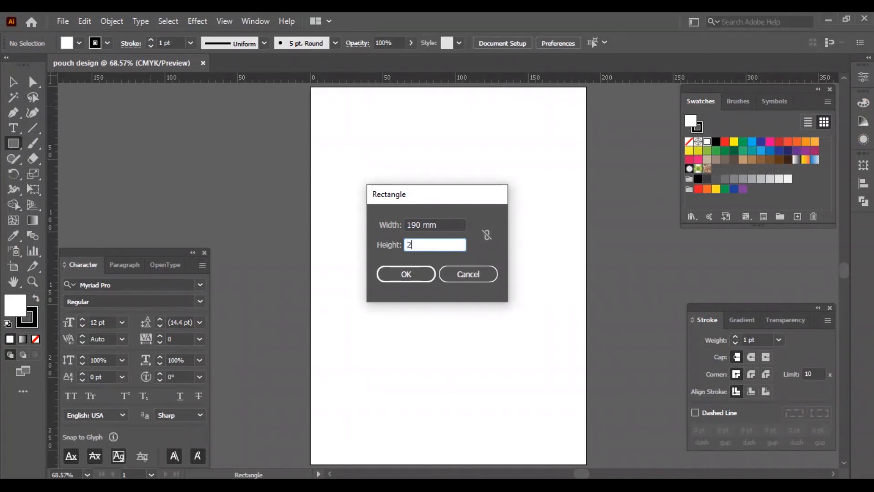
{"action": "type", "text": "260"}
{"action": "key", "text": "Return"}
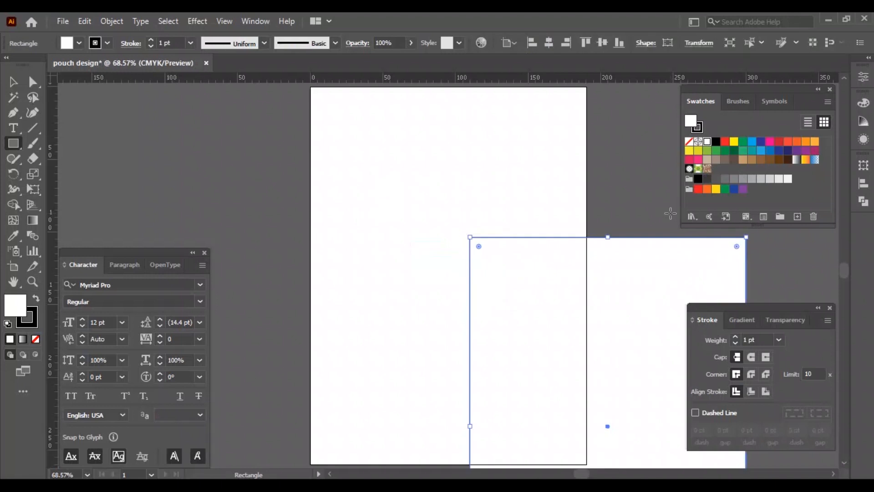
Step: Align the rectangle to the artboard's vertical and horizontal centre
{"action": "key", "text": "v"}
{"action": "left_click", "coordinate": [602, 45]}
{"action": "left_click", "coordinate": [549, 43]}
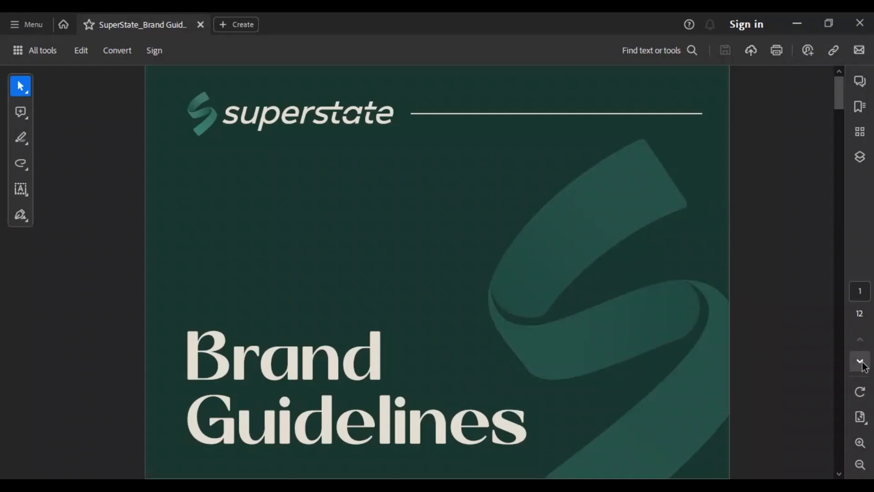
Step: Fill the rectangle with the brand colour #1A3A30 from the guide's colour palette page
{"action": "left_click", "coordinate": [860, 361]}
{"action": "left_click", "coordinate": [860, 362]}
{"action": "left_click", "coordinate": [860, 362]}
{"action": "left_click", "coordinate": [860, 362]}
{"action": "left_click", "coordinate": [860, 362]}
{"action": "left_click", "coordinate": [860, 362]}
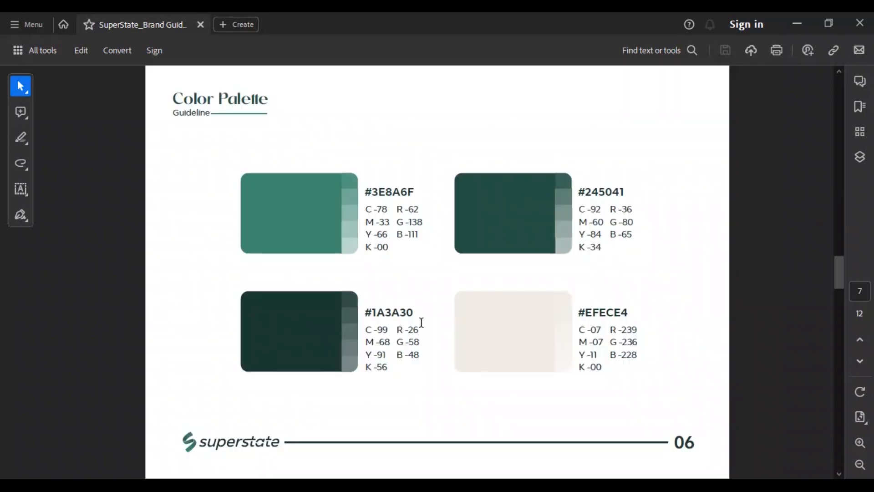
{"action": "left_click_drag", "start_coordinate": [365, 313], "coordinate": [412, 313]}
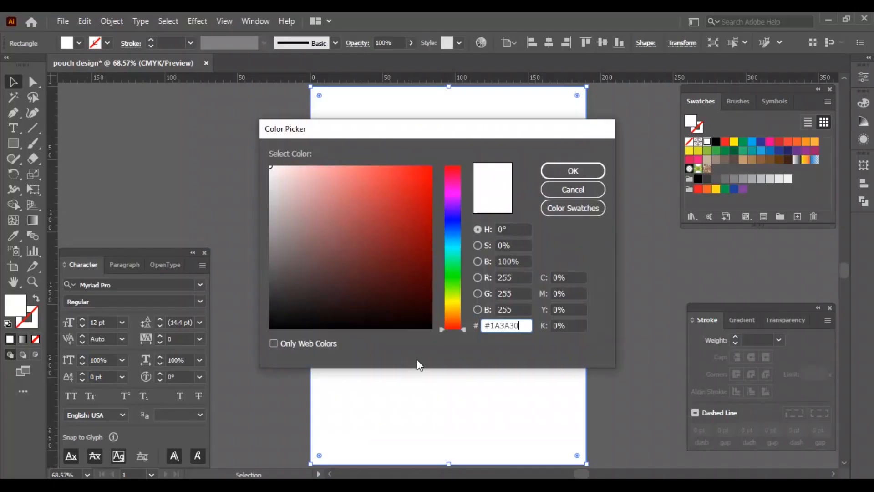
{"action": "key", "text": "Return"}
{"action": "left_click", "coordinate": [302, 392]}
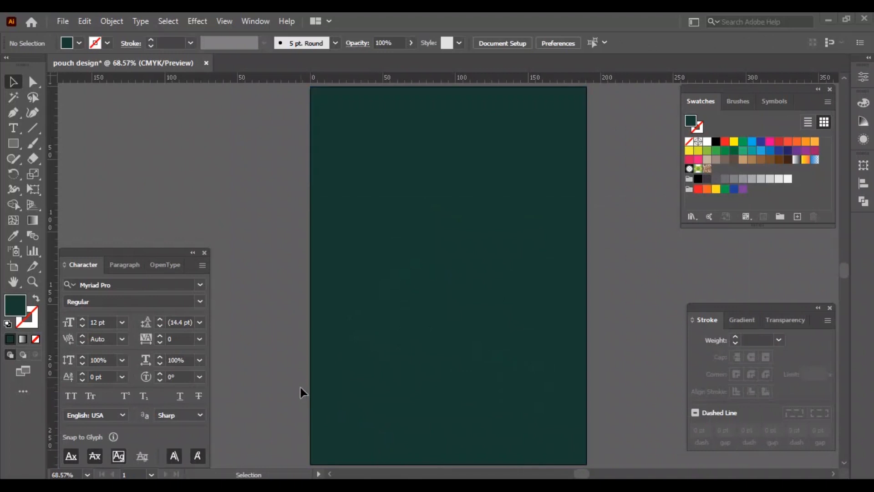
Step: Paste and group the superstate logo, align it to the top, and move it slightly down
{"action": "key", "text": "ctrl+v"}
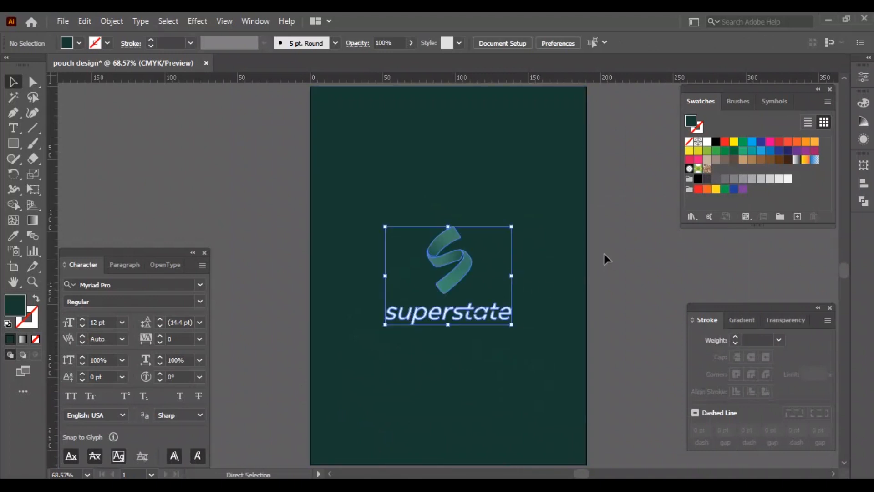
{"action": "key", "text": "ctrl+g"}
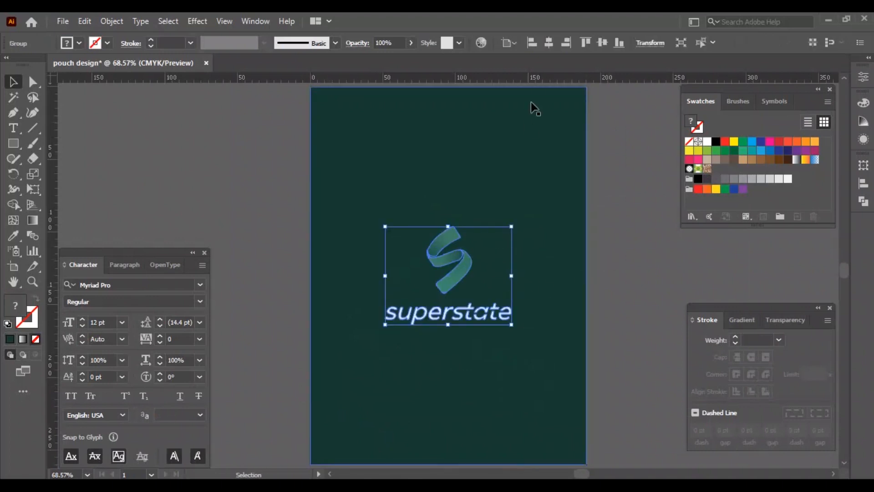
{"action": "left_click", "coordinate": [585, 43]}
{"action": "left_click_drag", "start_coordinate": [448, 86], "coordinate": [449, 119]}
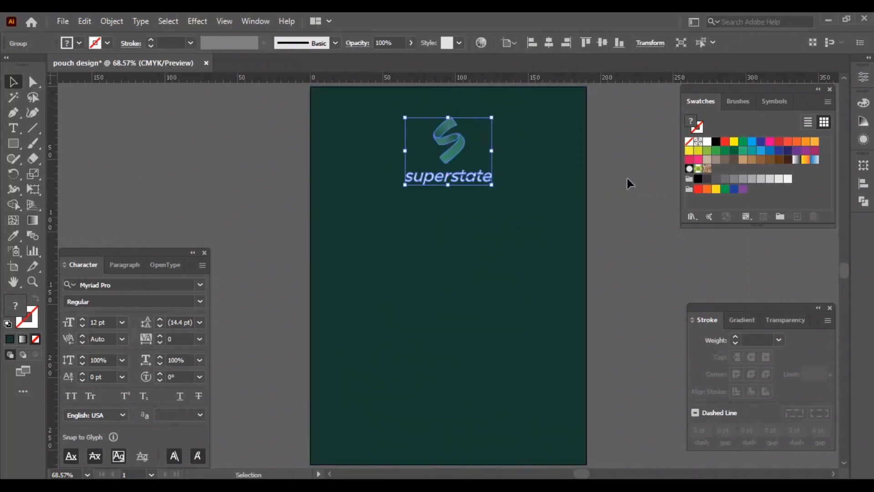
Step: Copy Supercharge from the brief and add it as white text below the logo
{"action": "key", "text": "alt+Tab"}
{"action": "left_click_drag", "start_coordinate": [236, 299], "coordinate": [177, 299]}
{"action": "key", "text": "ctrl+c"}
{"action": "key", "text": "alt+Tab"}
{"action": "key", "text": "t"}
{"action": "left_click", "coordinate": [443, 229]}
{"action": "key", "text": "ctrl+v"}
{"action": "key", "text": "ctrl+a"}
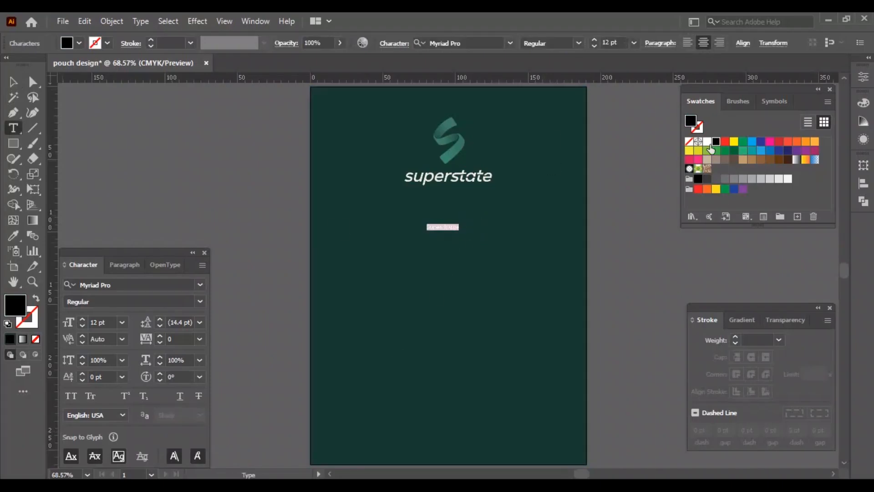
{"action": "left_click", "coordinate": [707, 141]}
Step: Set the Supercharge text to 40 pt and centre it on the artboard
{"action": "left_click", "coordinate": [13, 84]}
{"action": "left_click", "coordinate": [98, 322]}
{"action": "type", "text": "40"}
{"action": "key", "text": "Return"}
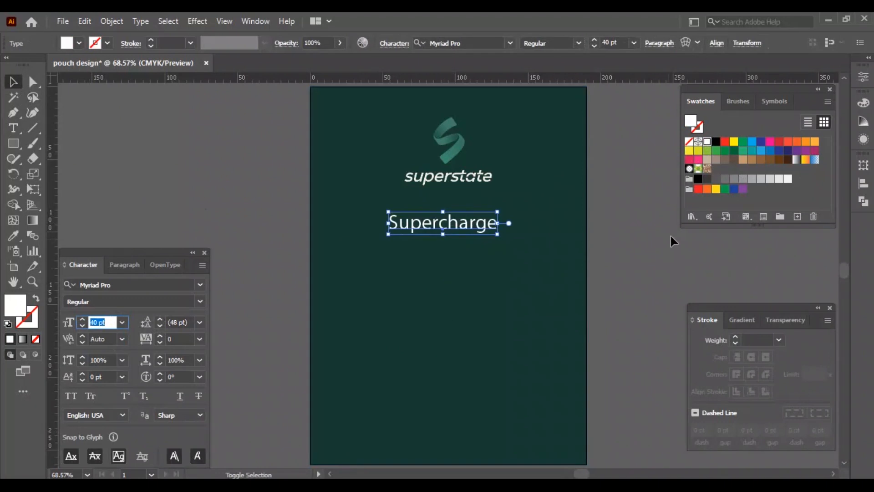
{"action": "key", "text": "shift+F7"}
{"action": "left_click", "coordinate": [614, 259]}
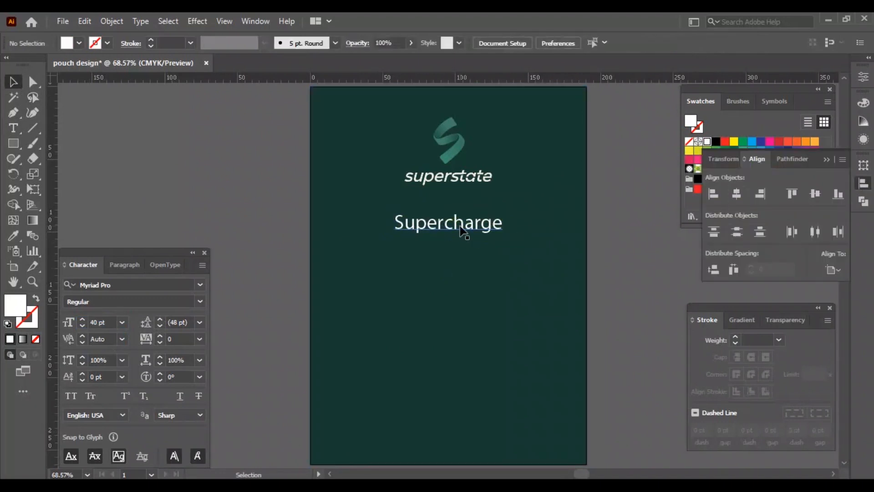
Step: Copy 1000mg sodium from the brief and paste it as white two-line text below the product name
{"action": "key", "text": "alt+Tab"}
{"action": "left_click_drag", "start_coordinate": [624, 246], "coordinate": [696, 249]}
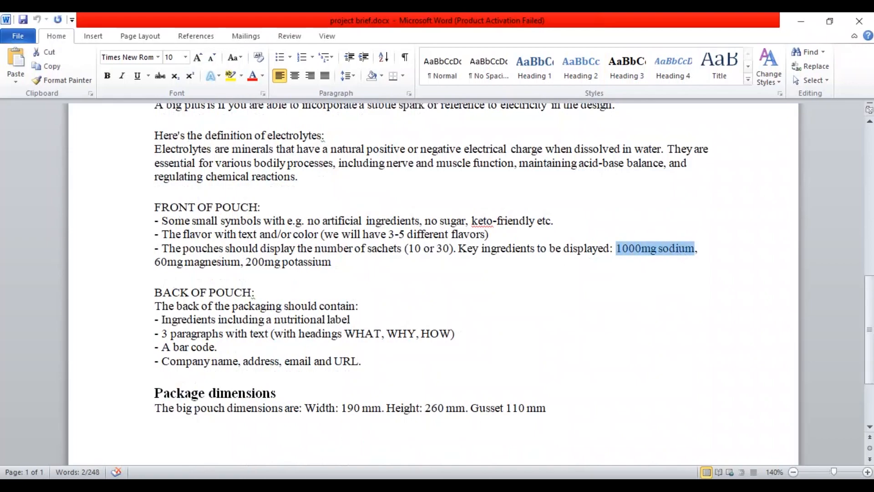
{"action": "key", "text": "ctrl+c"}
{"action": "key", "text": "alt+Tab"}
{"action": "key", "text": "t"}
{"action": "left_click", "coordinate": [367, 263]}
{"action": "key", "text": "ctrl+v"}
{"action": "left_click", "coordinate": [368, 261]}
{"action": "key", "text": "Return"}
{"action": "key", "text": "Delete"}
{"action": "key", "text": "Escape"}
{"action": "left_click", "coordinate": [707, 142]}
Step: Set the ingredient text to 30 pt and duplicate it twice in a row
{"action": "left_click_drag", "start_coordinate": [352, 281], "coordinate": [444, 300]}
{"action": "double_click", "coordinate": [98, 323]}
{"action": "type", "text": "30"}
{"action": "key", "text": "Return"}
{"action": "left_click", "coordinate": [265, 324]}
{"action": "key", "text": "ctrl+d"}
Step: Replace the middle copy's text with 60mg magnesium from the brief
{"action": "key", "text": "alt+Tab"}
{"action": "key", "text": "Right"}
{"action": "left_click_drag", "start_coordinate": [247, 263], "coordinate": [154, 262]}
{"action": "key", "text": "ctrl+c"}
{"action": "key", "text": "alt+Tab"}
{"action": "left_click_drag", "start_coordinate": [412, 272], "coordinate": [478, 303]}
{"action": "key", "text": "ctrl+v"}
{"action": "key", "text": "Return"}
{"action": "left_click", "coordinate": [13, 82]}
{"action": "left_click", "coordinate": [264, 319]}
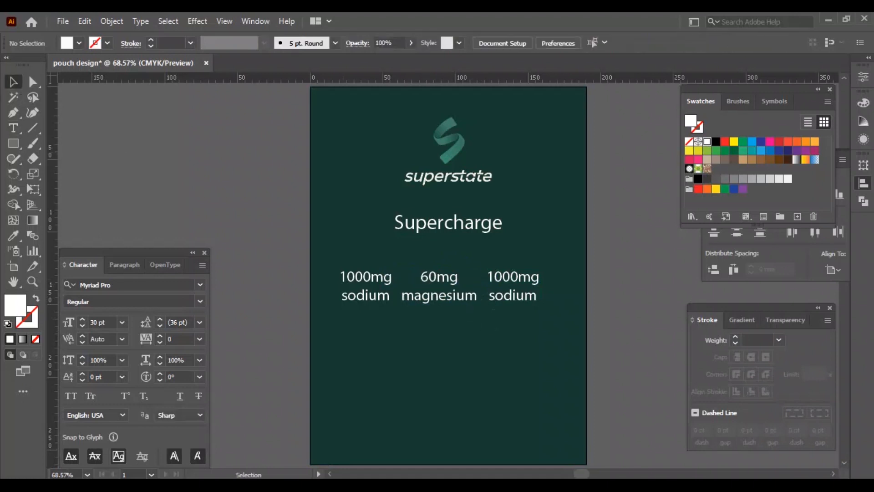
Step: Replace the right copy's text with 200mg potassium from the brief
{"action": "key", "text": "alt+Tab"}
{"action": "left_click_drag", "start_coordinate": [246, 263], "coordinate": [331, 263]}
{"action": "key", "text": "ctrl+c"}
{"action": "key", "text": "alt+Tab"}
{"action": "key", "text": "t"}
{"action": "left_click_drag", "start_coordinate": [486, 273], "coordinate": [640, 308]}
{"action": "key", "text": "ctrl+v"}
{"action": "key", "text": "Return"}
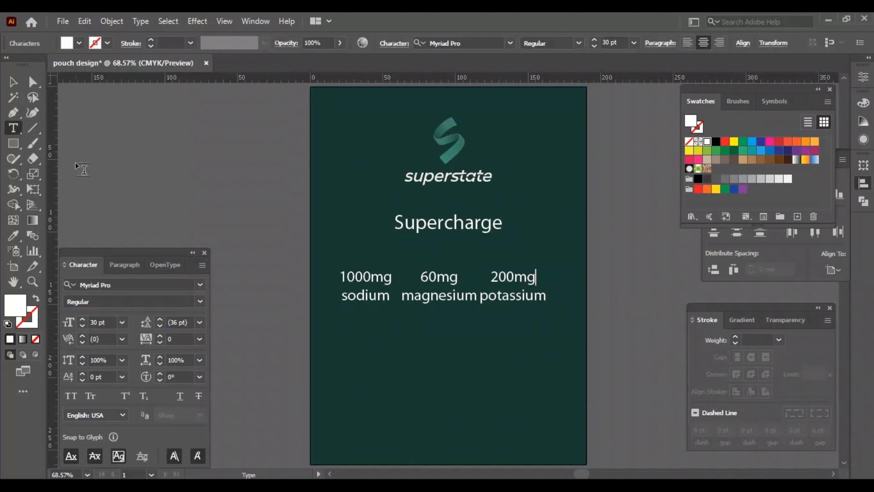
Step: Nudge and evenly distribute the three ingredient columns horizontally
{"action": "key", "text": "Escape"}
{"action": "key", "text": "Right"}
{"action": "key", "text": "Right"}
{"action": "key", "text": "Right"}
{"action": "key", "text": "Right"}
{"action": "key", "text": "Right"}
{"action": "key", "text": "Right"}
{"action": "key", "text": "Right"}
{"action": "key", "text": "Right"}
{"action": "key", "text": "Right"}
{"action": "key", "text": "Right"}
{"action": "key", "text": "Right"}
{"action": "key", "text": "Right"}
{"action": "key", "text": "Right"}
{"action": "key", "text": "Right"}
{"action": "key", "text": "Right"}
{"action": "key", "text": "Right"}
{"action": "key", "text": "Right"}
{"action": "key", "text": "Right"}
{"action": "key", "text": "shift+Right"}
{"action": "key", "text": "shift+Left"}
{"action": "key", "text": "shift+Right"}
{"action": "key", "text": "shift+Left"}
{"action": "left_click", "coordinate": [383, 302], "text": "shift"}
{"action": "left_click", "coordinate": [457, 301], "text": "shift"}
{"action": "left_click", "coordinate": [734, 270]}
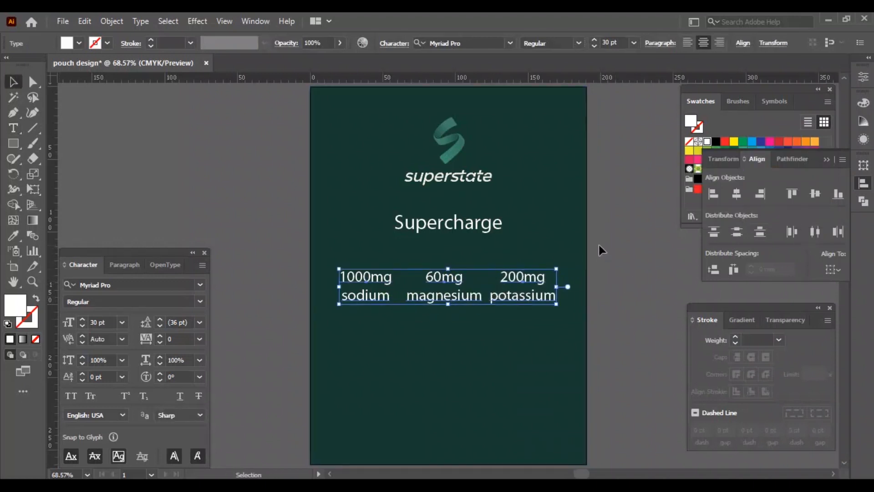
{"action": "left_click", "coordinate": [605, 252]}
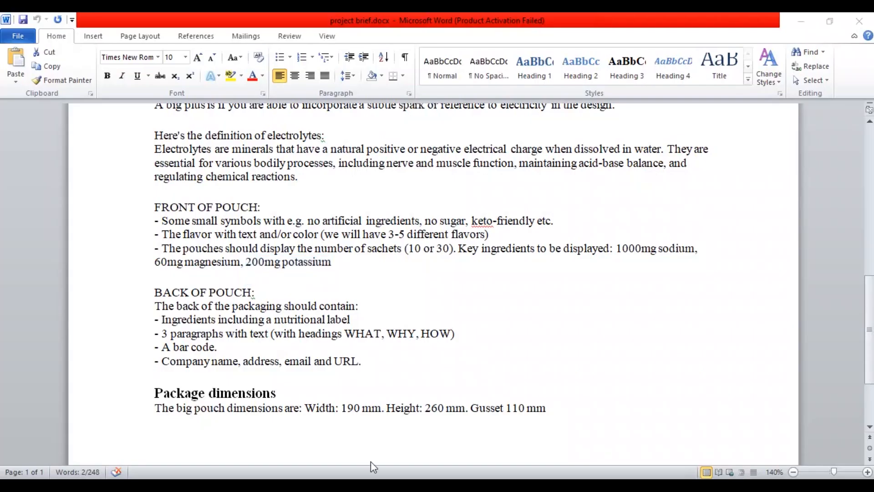
Step: Paste no artificial ingredients from the brief as small 10 pt text below the ingredient columns
{"action": "left_click", "coordinate": [371, 466]}
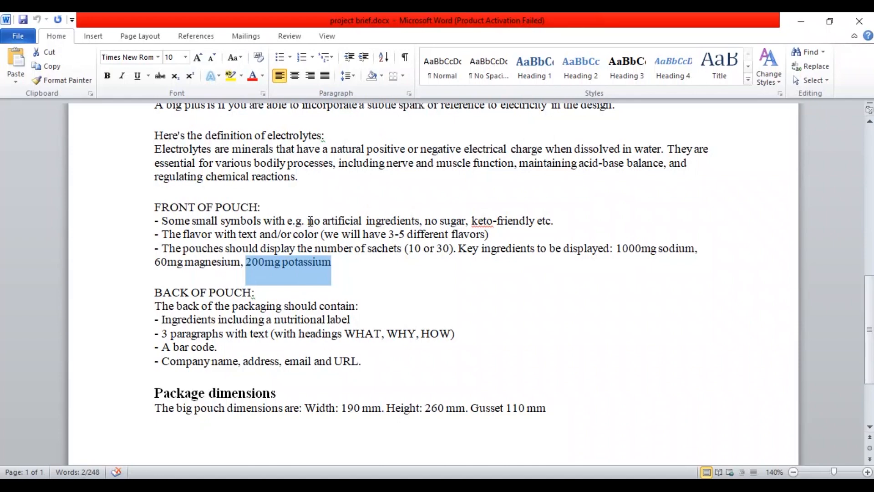
{"action": "left_click_drag", "start_coordinate": [309, 222], "coordinate": [403, 231]}
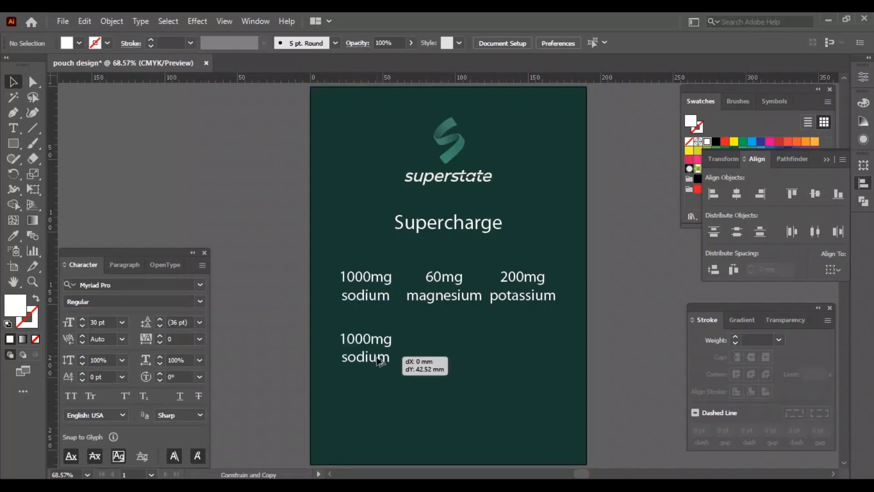
{"action": "triple_click", "coordinate": [399, 360]}
{"action": "key", "text": "ctrl+v"}
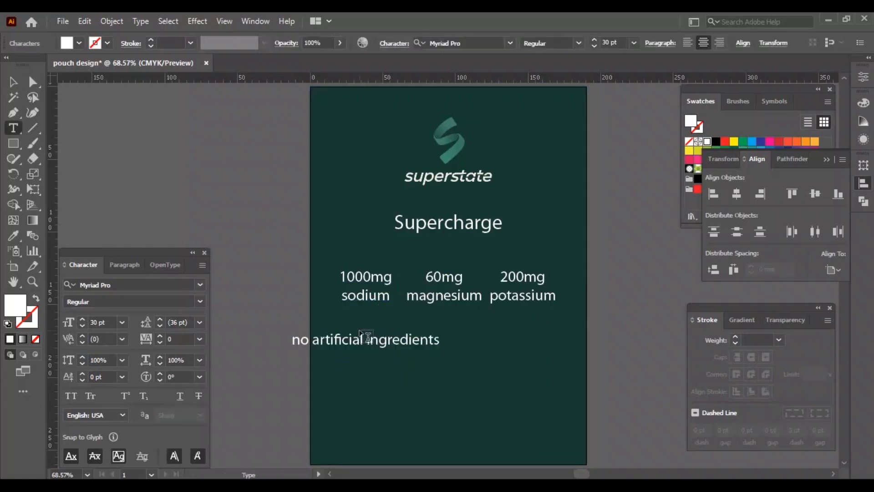
{"action": "left_click", "coordinate": [127, 324]}
{"action": "key", "text": "shift+Down"}
{"action": "key", "text": "shift+Down"}
{"action": "left_click", "coordinate": [387, 387]}
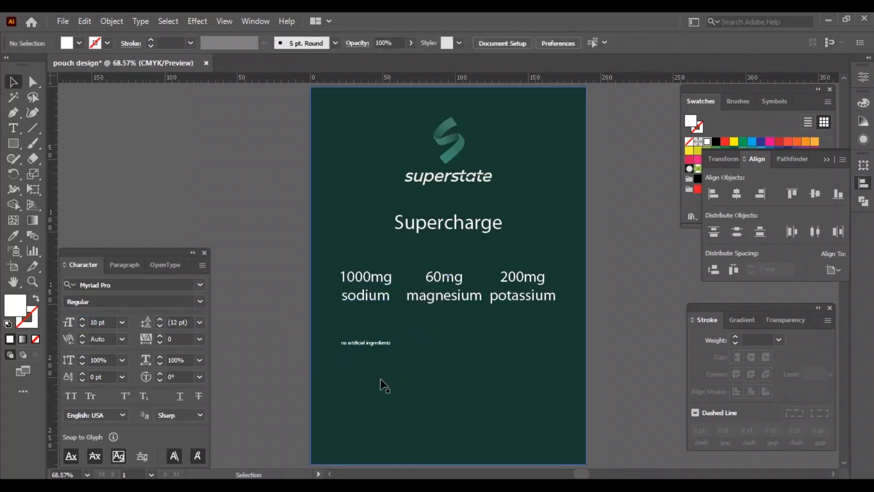
Step: Duplicate the small label twice in a row to the right
{"action": "key", "text": "ctrl+space"}
{"action": "left_click_drag", "start_coordinate": [435, 379], "coordinate": [487, 384]}
{"action": "left_click_drag", "start_coordinate": [355, 332], "coordinate": [464, 333]}
{"action": "key", "text": "ctrl+d"}
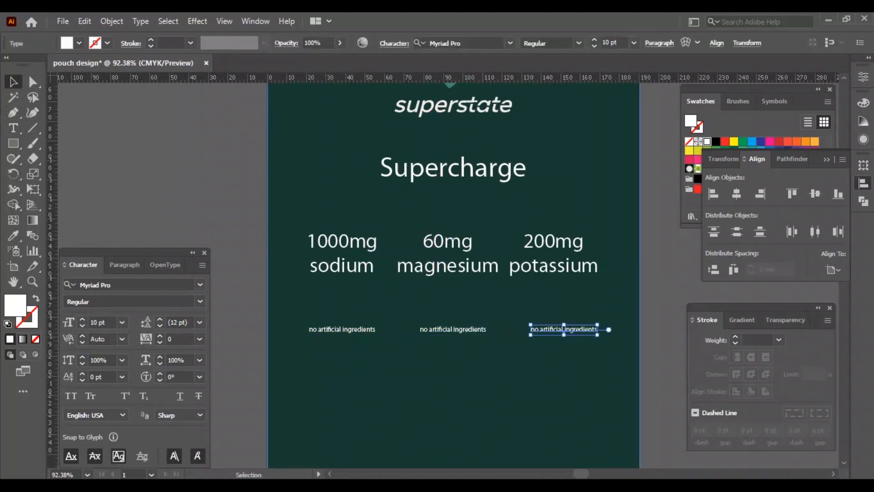
Step: Replace the middle label's text with no sugar from the brief
{"action": "key", "text": "alt+Tab"}
{"action": "left_click_drag", "start_coordinate": [426, 221], "coordinate": [551, 221]}
{"action": "key", "text": "ctrl+c"}
{"action": "key", "text": "alt+Tab"}
{"action": "triple_click", "coordinate": [449, 328]}
{"action": "key", "text": "ctrl+v"}
Step: Replace the right label's text with keto-friendly etc from the brief
{"action": "key", "text": "alt+Tab"}
{"action": "key", "text": "ctrl+c"}
{"action": "key", "text": "alt+Tab"}
{"action": "triple_click", "coordinate": [567, 329]}
{"action": "key", "text": "ctrl+v"}
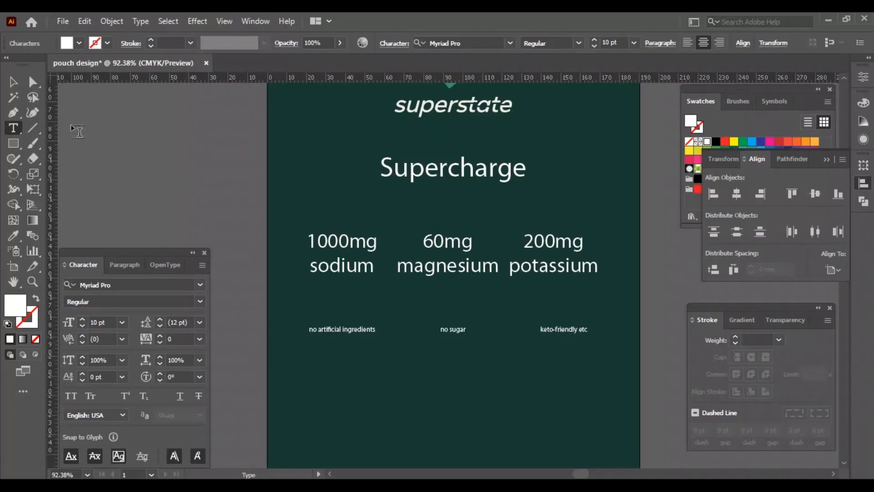
Step: Nudge the left label to the right so the labels sit under the columns
{"action": "key", "text": "Escape"}
{"action": "left_click", "coordinate": [365, 330]}
{"action": "key", "text": "shift+Right"}
{"action": "key", "text": "shift+Right"}
{"action": "key", "text": "shift+Right"}
{"action": "key", "text": "shift+Right"}
{"action": "left_click", "coordinate": [656, 344]}
{"action": "key", "text": "ctrl+0"}
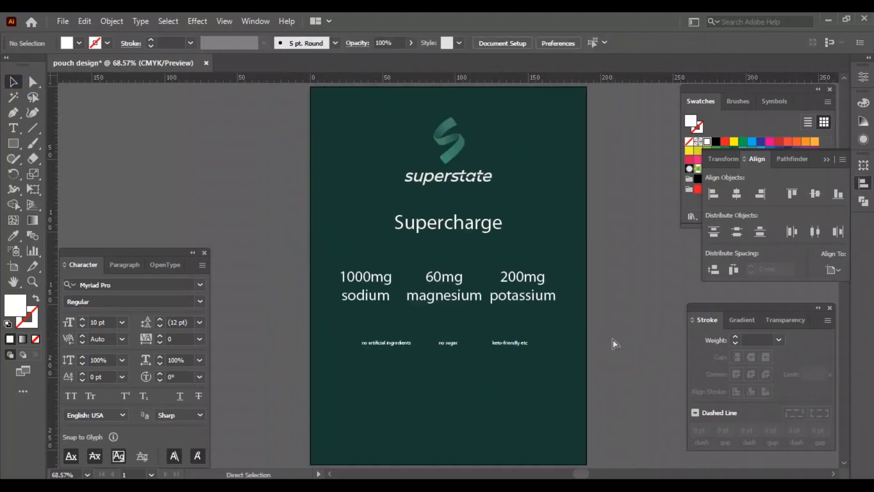
Step: Duplicate an ingredient figure to the lower right corner and change its text to 30
{"action": "key", "text": "alt+Tab"}
{"action": "double_click", "coordinate": [445, 248]}
{"action": "key", "text": "alt+Tab"}
{"action": "left_click_drag", "start_coordinate": [545, 297], "coordinate": [555, 390]}
{"action": "double_click", "coordinate": [544, 388]}
{"action": "key", "text": "ctrl+a"}
{"action": "key", "text": "ctrl+v"}
{"action": "left_click", "coordinate": [13, 82]}
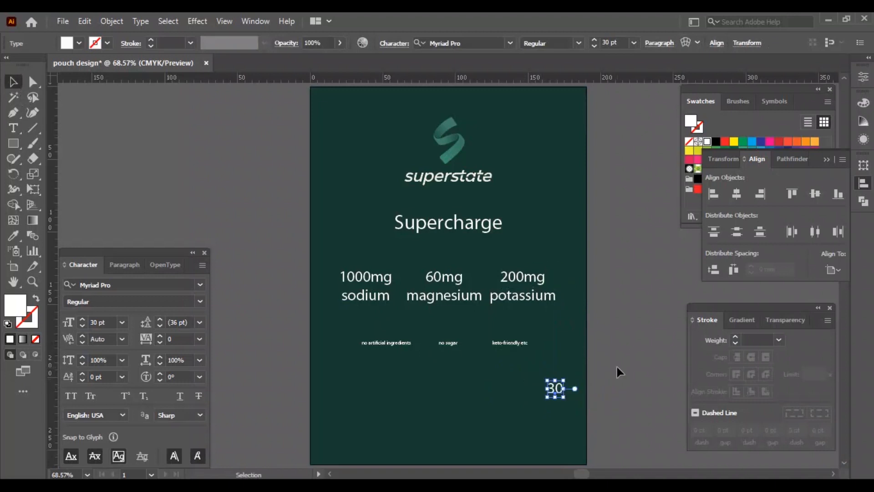
{"action": "left_click", "coordinate": [602, 376]}
Step: Duplicate the 30 text below itself and change the copy to sachets
{"action": "key", "text": "alt+Tab"}
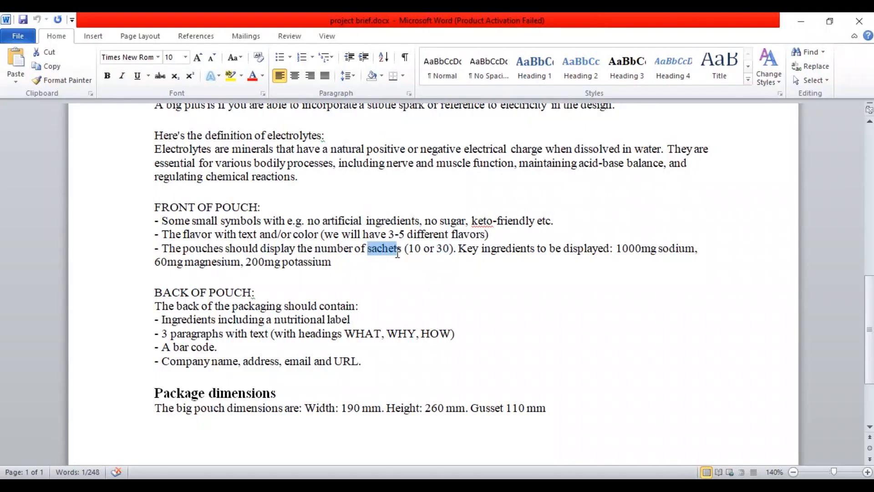
{"action": "key", "text": "alt+Tab"}
{"action": "scroll", "coordinate": [592, 396], "scroll_direction": "up", "scroll_amount": 5}
{"action": "left_click_drag", "start_coordinate": [503, 283], "coordinate": [541, 357]}
{"action": "double_click", "coordinate": [503, 308]}
{"action": "key", "text": "ctrl+a"}
{"action": "type", "text": "sachets"}
Step: Duplicate the sachets text, change it to 6g Each | Total 180g, shrink it and move it up
{"action": "left_click", "coordinate": [13, 82]}
{"action": "left_click", "coordinate": [609, 321]}
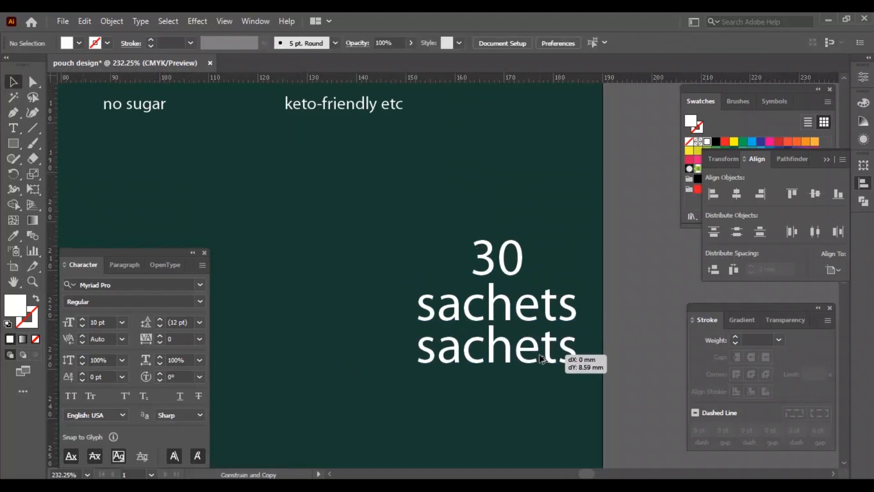
{"action": "double_click", "coordinate": [540, 355]}
{"action": "key", "text": "ctrl+a"}
{"action": "type", "text": "6g Each | T"}
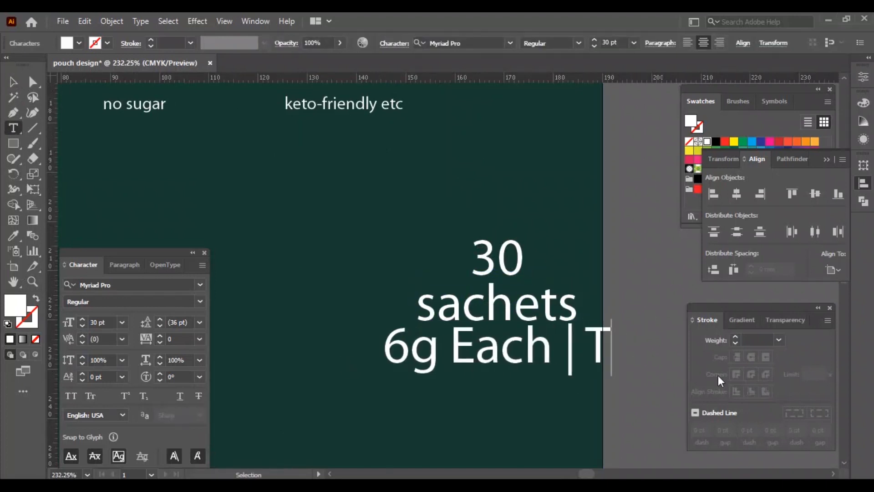
{"action": "type", "text": "otal 180g"}
{"action": "left_click", "coordinate": [13, 81]}
{"action": "left_click", "coordinate": [122, 322]}
{"action": "left_click_drag", "start_coordinate": [540, 358], "coordinate": [540, 338]}
{"action": "left_click", "coordinate": [624, 349]}
Step: Scale the superstate logo down slightly
{"action": "key", "text": "ctrl+0"}
{"action": "left_click", "coordinate": [452, 157]}
{"action": "left_click_drag", "start_coordinate": [491, 185], "coordinate": [485, 180]}
Step: Lock the background rectangle and move the three ingredient columns down
{"action": "left_click", "coordinate": [323, 240]}
{"action": "key", "text": "ctrl+2"}
{"action": "left_click_drag", "start_coordinate": [325, 255], "coordinate": [564, 315]}
{"action": "left_click_drag", "start_coordinate": [444, 296], "coordinate": [444, 311]}
{"action": "key", "text": "t"}
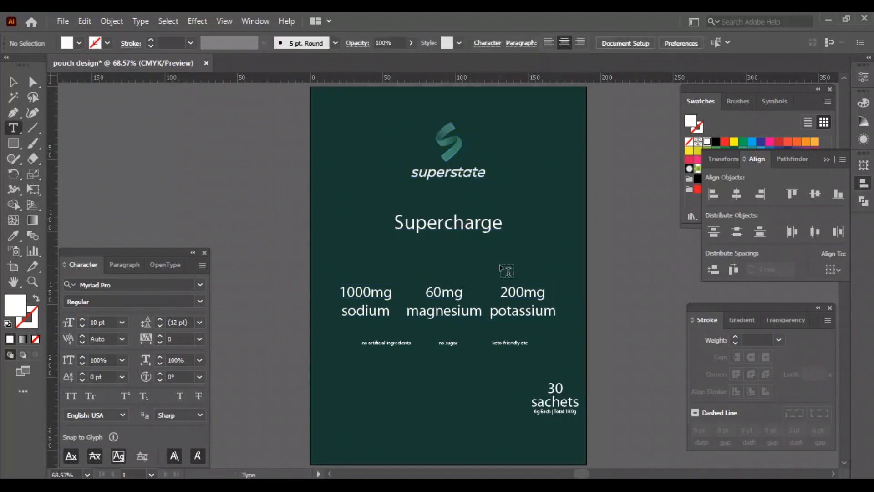
Step: Split the Supercharge title into two lines reading Super and Charge
{"action": "left_click", "coordinate": [444, 223]}
{"action": "key", "text": "Return"}
{"action": "key", "text": "Delete"}
{"action": "type", "text": "C"}
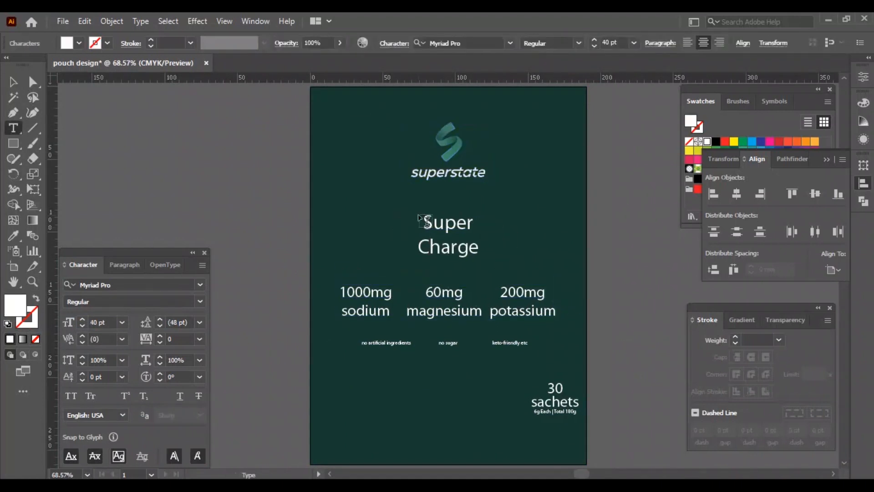
{"action": "key", "text": "Escape"}
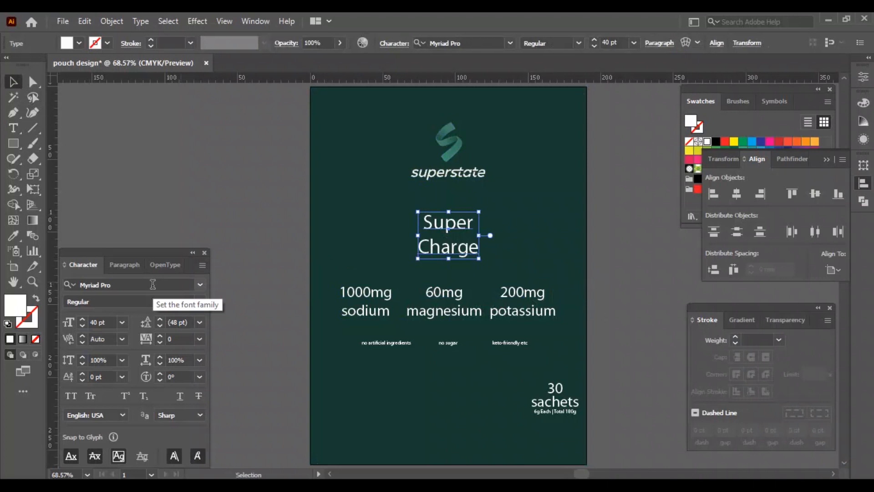
Step: Set the title font to Giahfita and enlarge its size
{"action": "left_click", "coordinate": [199, 322]}
{"action": "left_click", "coordinate": [300, 253]}
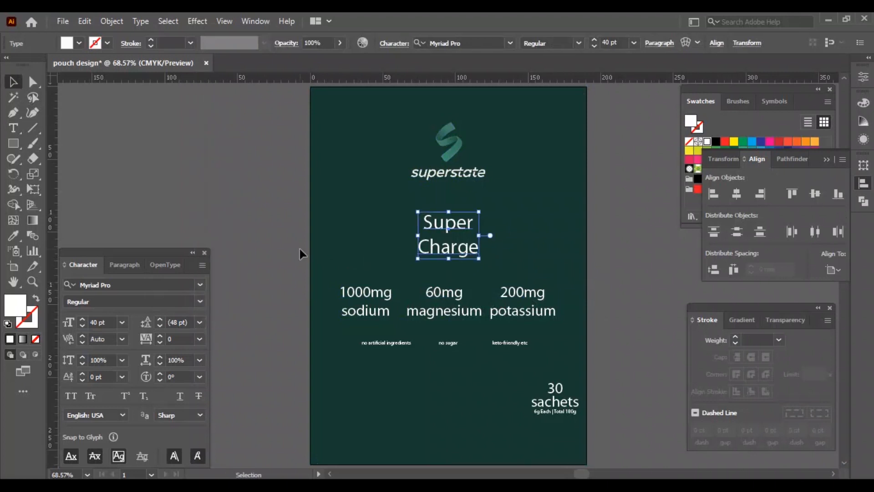
{"action": "left_click", "coordinate": [178, 280]}
{"action": "type", "text": "giah"}
{"action": "key", "text": "Return"}
{"action": "left_click", "coordinate": [103, 323]}
{"action": "key", "text": "shift+Up"}
{"action": "key", "text": "shift+Up"}
{"action": "key", "text": "shift+Up"}
{"action": "key", "text": "shift+Up"}
{"action": "key", "text": "shift+Up"}
{"action": "left_click", "coordinate": [299, 221]}
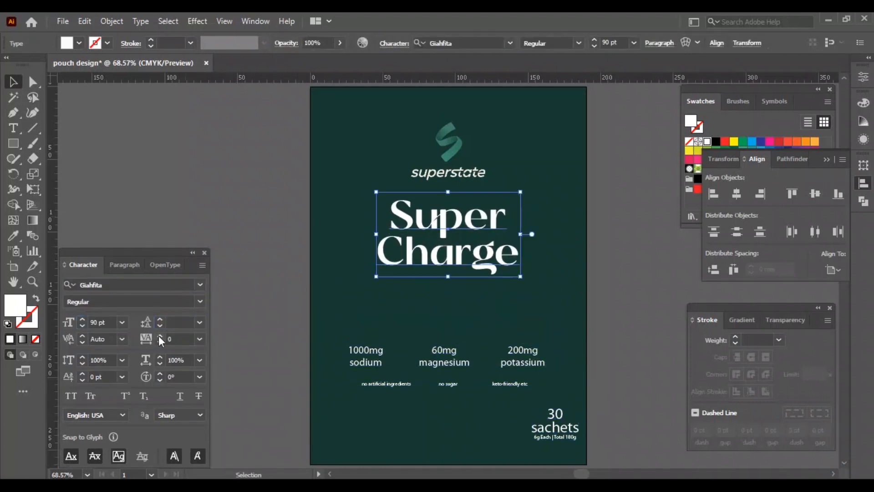
Step: Bring the title to 120 pt and shift the ingredient and claim rows beneath it
{"action": "left_click", "coordinate": [103, 323]}
{"action": "key", "text": "shift+Up"}
{"action": "key", "text": "shift+Up"}
{"action": "key", "text": "shift+Up"}
{"action": "key", "text": "shift+Up"}
{"action": "key", "text": "shift+Down"}
{"action": "key", "text": "shift+Down"}
{"action": "key", "text": "shift+Down"}
{"action": "left_click_drag", "start_coordinate": [562, 337], "coordinate": [365, 360]}
{"action": "key", "text": "shift+Up"}
{"action": "key", "text": "shift+Up"}
{"action": "key", "text": "shift+Up"}
Step: Set the 1000mg sodium label's font to Facebook Sans Bold
{"action": "left_click", "coordinate": [366, 348]}
{"action": "left_click", "coordinate": [157, 284]}
{"action": "type", "text": "facebook sa"}
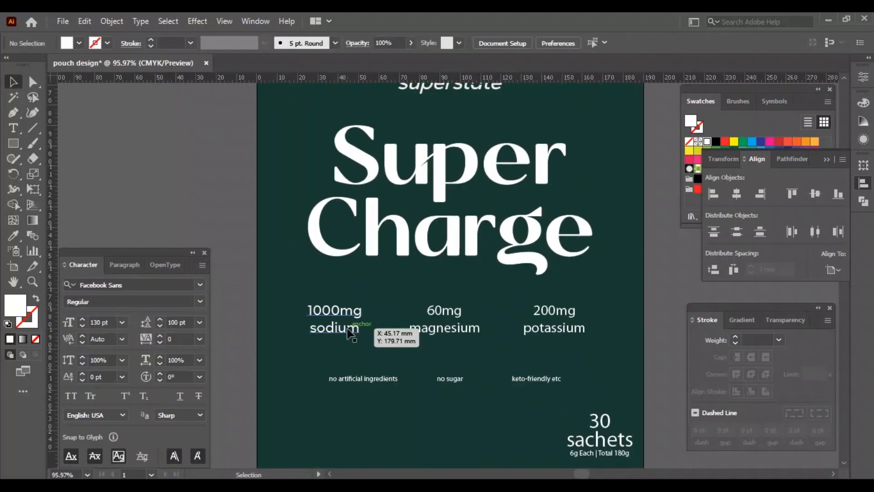
{"action": "left_click", "coordinate": [200, 301]}
{"action": "left_click", "coordinate": [88, 400]}
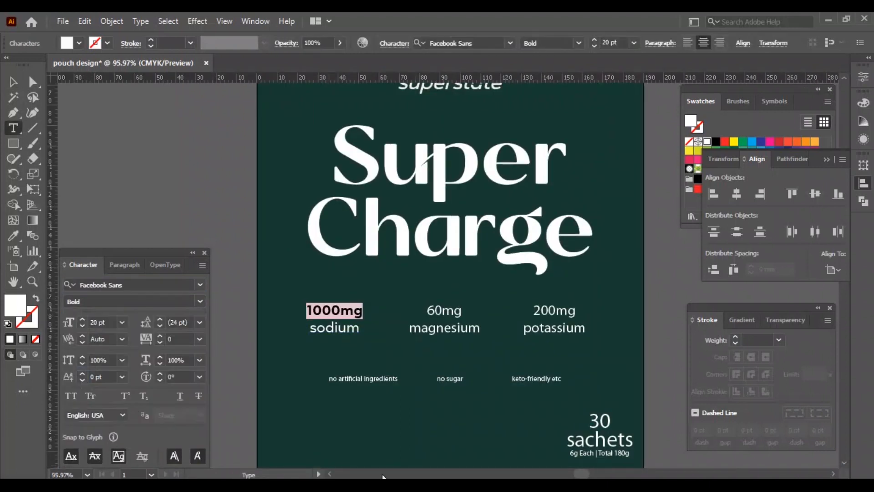
Step: Apply all caps and Facebook Sans to all three ingredient labels
{"action": "key", "text": "Escape"}
{"action": "key", "text": "ctrl+shift+k"}
{"action": "double_click", "coordinate": [347, 325]}
{"action": "left_click_drag", "start_coordinate": [403, 298], "coordinate": [587, 326]}
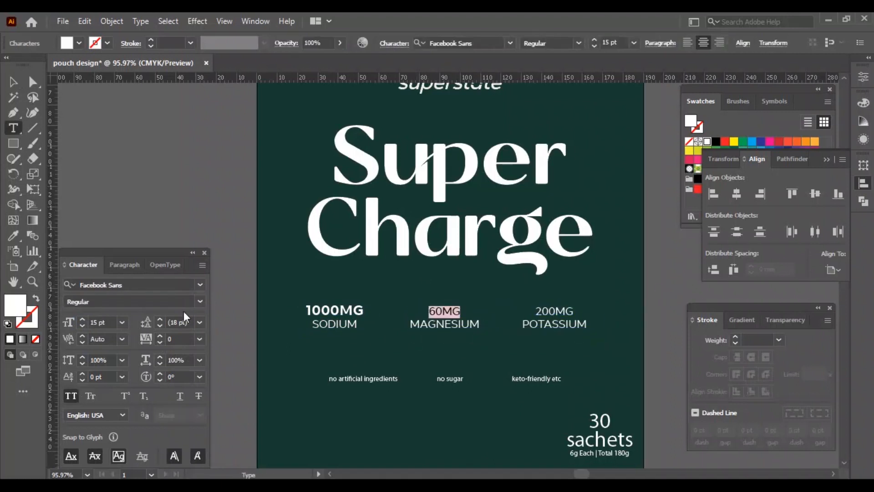
{"action": "left_click", "coordinate": [199, 301]}
{"action": "left_click", "coordinate": [87, 400]}
{"action": "double_click", "coordinate": [554, 312]}
{"action": "left_click", "coordinate": [200, 302]}
{"action": "left_click", "coordinate": [88, 400]}
{"action": "key", "text": "Escape"}
Step: Resize the ingredient amounts and names so the amounts are larger than the mineral names
{"action": "left_click", "coordinate": [449, 233]}
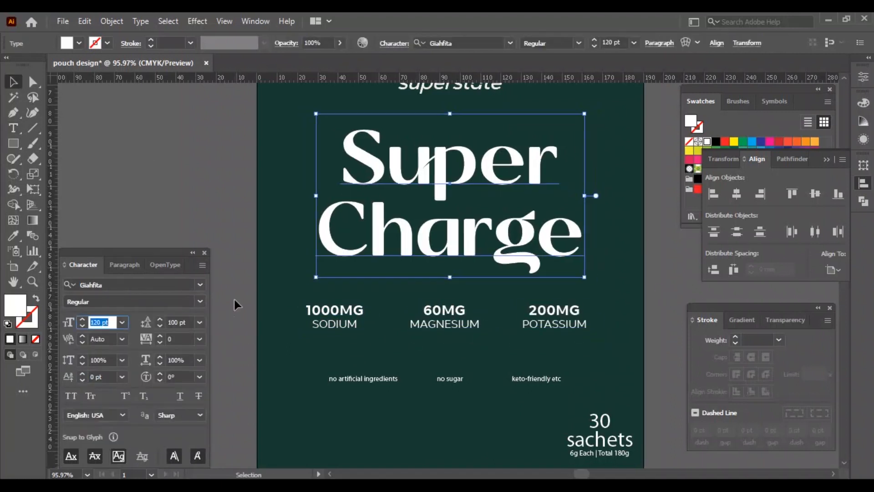
{"action": "left_click_drag", "start_coordinate": [334, 312], "coordinate": [341, 311]}
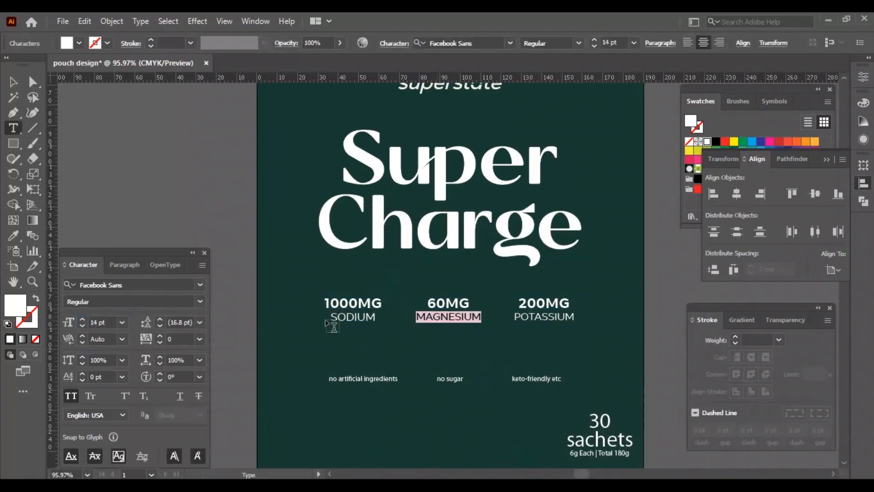
{"action": "left_click", "coordinate": [364, 302]}
{"action": "left_click", "coordinate": [737, 193]}
{"action": "double_click", "coordinate": [353, 302]}
{"action": "left_click", "coordinate": [101, 323]}
{"action": "key", "text": "Down"}
{"action": "key", "text": "Down"}
{"action": "key", "text": "Down"}
{"action": "key", "text": "Down"}
{"action": "key", "text": "Down"}
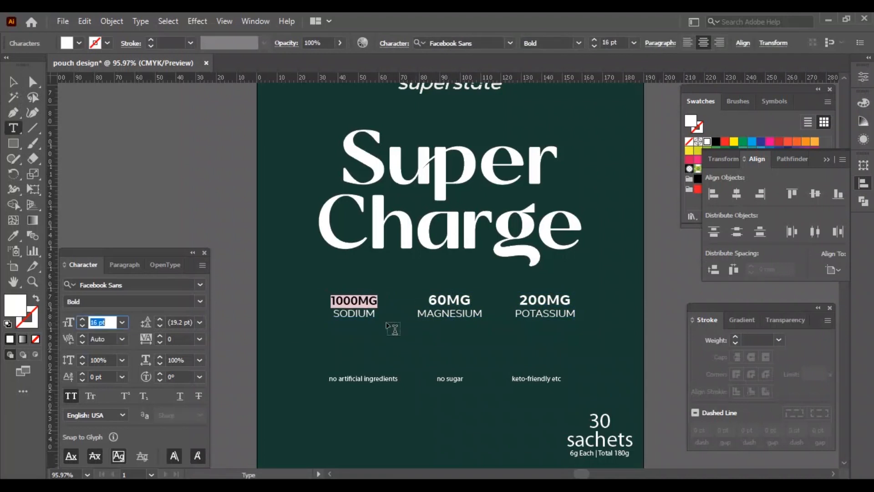
{"action": "double_click", "coordinate": [354, 313]}
{"action": "left_click", "coordinate": [101, 322]}
{"action": "key", "text": "Down"}
{"action": "key", "text": "Down"}
{"action": "double_click", "coordinate": [354, 301]}
{"action": "left_click", "coordinate": [101, 323]}
{"action": "key", "text": "Up"}
{"action": "key", "text": "Up"}
{"action": "key", "text": "Up"}
{"action": "double_click", "coordinate": [449, 313]}
{"action": "left_click", "coordinate": [101, 323]}
{"action": "key", "text": "Down"}
{"action": "key", "text": "Down"}
{"action": "double_click", "coordinate": [450, 301]}
{"action": "double_click", "coordinate": [545, 300]}
{"action": "double_click", "coordinate": [545, 314]}
{"action": "left_click", "coordinate": [101, 322]}
{"action": "key", "text": "Down"}
{"action": "key", "text": "Down"}
Step: Group the three ingredient labels and center them horizontally on the artboard
{"action": "left_click", "coordinate": [14, 82]}
{"action": "left_click_drag", "start_coordinate": [354, 301], "coordinate": [369, 301]}
{"action": "key", "text": "ctrl+g"}
{"action": "left_click", "coordinate": [736, 194]}
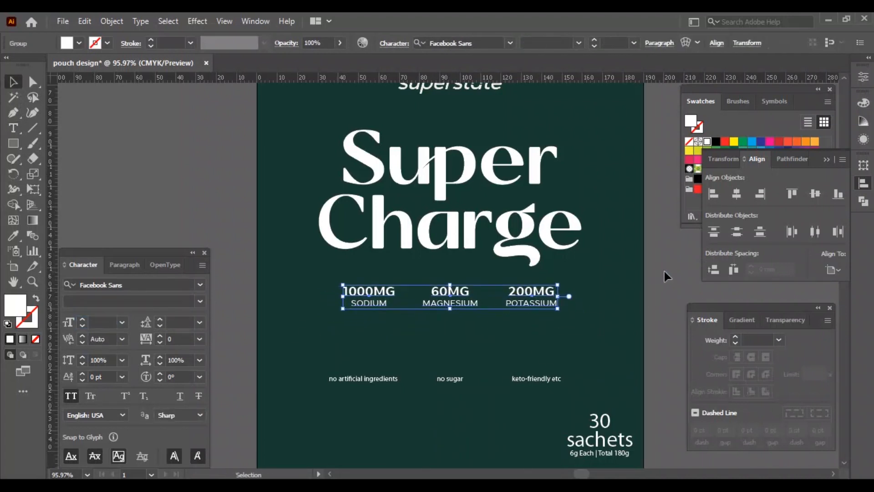
Step: Draw white 2 pt vertical divider lines between the ingredient columns
{"action": "left_click", "coordinate": [32, 128]}
{"action": "left_click", "coordinate": [707, 141]}
{"action": "key", "text": "v"}
{"action": "mouse_move", "coordinate": [492, 286]}
{"action": "left_mouse_down"}
{"action": "mouse_move", "coordinate": [492, 306]}
{"action": "mouse_move", "coordinate": [410, 296]}
{"action": "left_mouse_up"}
{"action": "left_click", "coordinate": [254, 282]}
{"action": "left_click", "coordinate": [657, 289]}
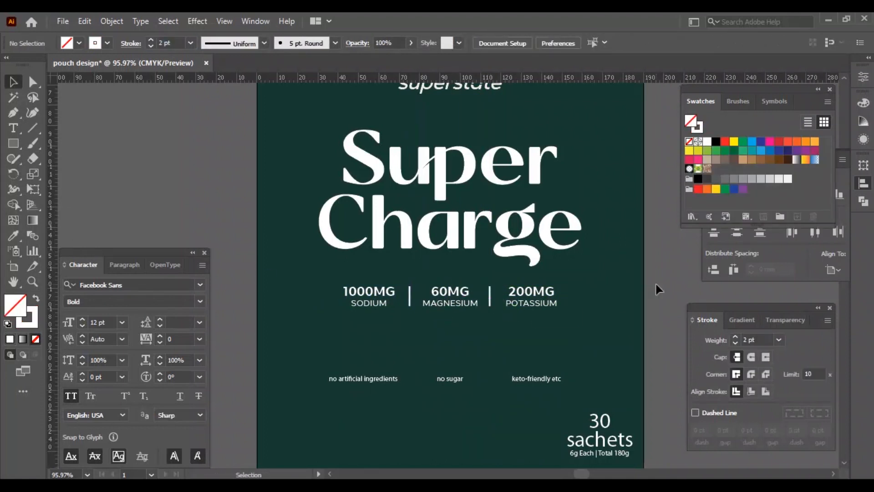
Step: Group the ingredient labels with their dividers and center the block horizontally
{"action": "scroll", "coordinate": [486, 358], "scroll_direction": "up", "scroll_amount": 3}
{"action": "left_click", "coordinate": [495, 272]}
{"action": "left_click", "coordinate": [534, 282]}
{"action": "left_click", "coordinate": [380, 272]}
{"action": "left_click", "coordinate": [495, 282], "text": "shift"}
{"action": "key", "text": "ctrl+0"}
{"action": "left_click", "coordinate": [448, 318], "text": "shift"}
{"action": "key", "text": "ctrl+g"}
{"action": "left_click", "coordinate": [737, 193]}
{"action": "left_click", "coordinate": [563, 319]}
{"action": "left_click", "coordinate": [631, 318]}
{"action": "left_click", "coordinate": [563, 353]}
Step: Adjust the positions of the ingredient block and the sachets text block
{"action": "scroll", "coordinate": [411, 349], "scroll_direction": "up", "scroll_amount": 3}
{"action": "left_click", "coordinate": [474, 298]}
{"action": "left_click_drag", "start_coordinate": [598, 289], "coordinate": [622, 288]}
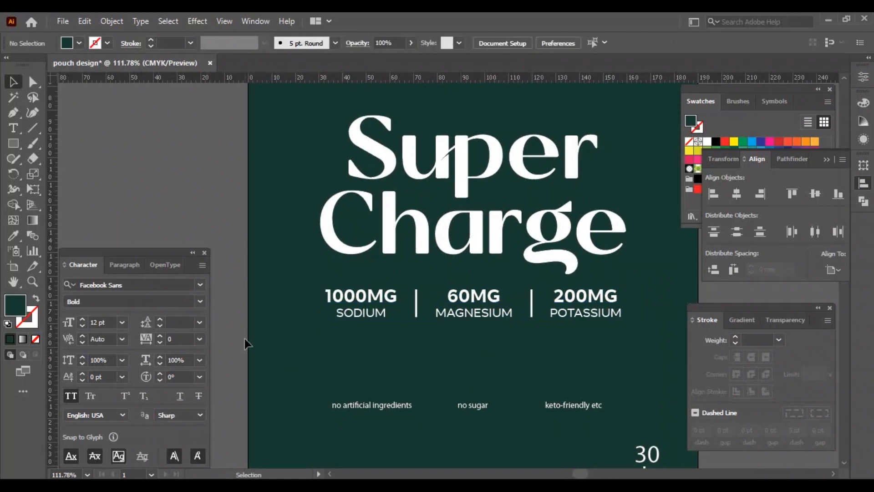
{"action": "left_click", "coordinate": [233, 359]}
{"action": "key", "text": "ctrl+0"}
{"action": "left_click_drag", "start_coordinate": [570, 446], "coordinate": [605, 447]}
Step: Set the 30 text's font to Giahfita and enlarge it
{"action": "scroll", "coordinate": [539, 403], "scroll_direction": "down", "scroll_amount": 3}
{"action": "left_click", "coordinate": [541, 290]}
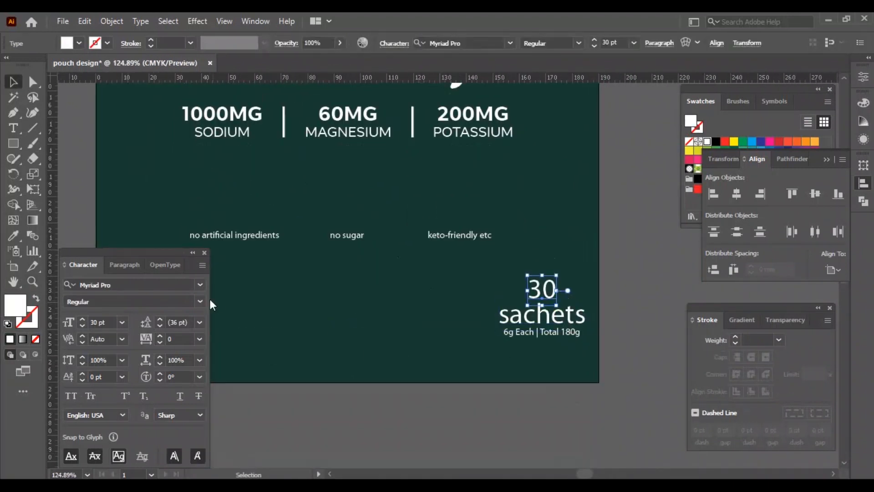
{"action": "scroll", "coordinate": [373, 210], "scroll_direction": "up", "scroll_amount": 2}
{"action": "left_click", "coordinate": [371, 112]}
{"action": "left_click", "coordinate": [542, 351]}
{"action": "left_click", "coordinate": [123, 286]}
{"action": "type", "text": "gia"}
{"action": "left_click", "coordinate": [100, 348]}
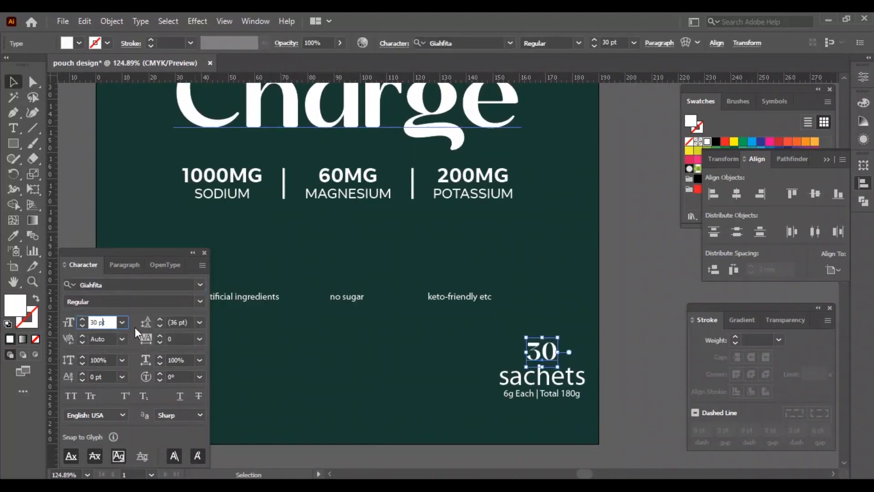
{"action": "left_click", "coordinate": [101, 322]}
{"action": "key", "text": "shift+Up"}
{"action": "key", "text": "shift+Up"}
{"action": "key", "text": "shift+Up"}
{"action": "key", "text": "shift+Up"}
{"action": "left_click", "coordinate": [619, 379]}
Step: Set the sachets text to Giahfita at 21 pt
{"action": "left_click", "coordinate": [542, 342]}
{"action": "left_click", "coordinate": [543, 377]}
{"action": "left_click", "coordinate": [130, 285]}
{"action": "type", "text": "Giahfita"}
{"action": "left_click", "coordinate": [97, 348]}
{"action": "left_click", "coordinate": [101, 322]}
{"action": "key", "text": "shift+Down"}
{"action": "key", "text": "Up"}
{"action": "left_click", "coordinate": [628, 368]}
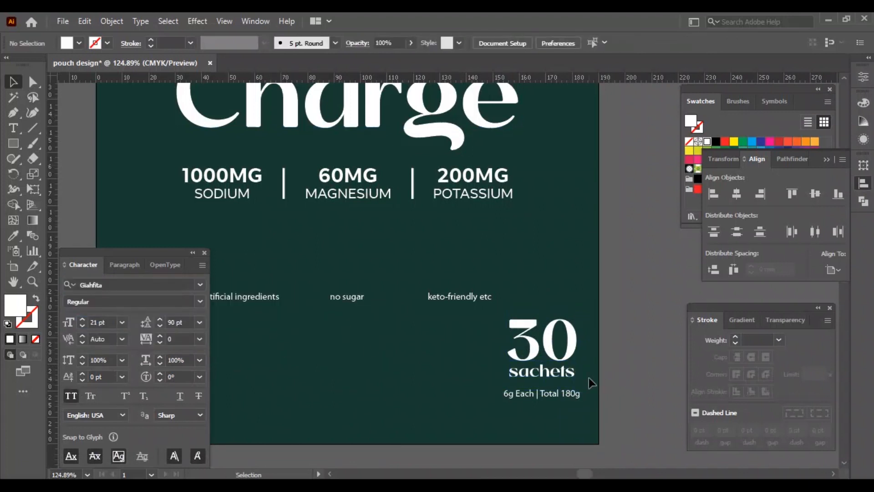
Step: Set the 6g Each | Total 180g line's font to Facebook Sans
{"action": "left_click", "coordinate": [541, 391]}
{"action": "left_click", "coordinate": [128, 285]}
{"action": "type", "text": "face"}
{"action": "left_click", "coordinate": [107, 445]}
Step: Stretch the sachets text to the width of the line below and nudge it down
{"action": "key", "text": "z"}
{"action": "left_click_drag", "start_coordinate": [568, 406], "coordinate": [580, 402]}
{"action": "key", "text": "v"}
{"action": "left_click", "coordinate": [560, 301]}
{"action": "left_click_drag", "start_coordinate": [589, 297], "coordinate": [597, 296]}
{"action": "left_click_drag", "start_coordinate": [388, 297], "coordinate": [380, 296]}
{"action": "key", "text": "Down"}
{"action": "key", "text": "Down"}
{"action": "key", "text": "Down"}
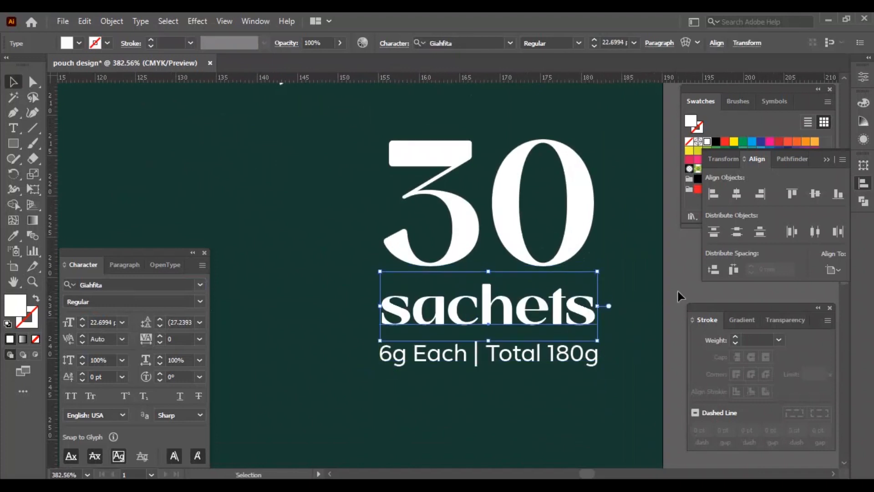
Step: Stretch the 30 to the same width and nudge the 30 and sachets down
{"action": "left_click", "coordinate": [534, 244]}
{"action": "key", "text": "Down"}
{"action": "key", "text": "Down"}
{"action": "key", "text": "Down"}
{"action": "left_click_drag", "start_coordinate": [601, 218], "coordinate": [610, 218]}
{"action": "left_click_drag", "start_coordinate": [377, 218], "coordinate": [372, 218]}
{"action": "left_click", "coordinate": [575, 318], "text": "shift"}
{"action": "key", "text": "Down"}
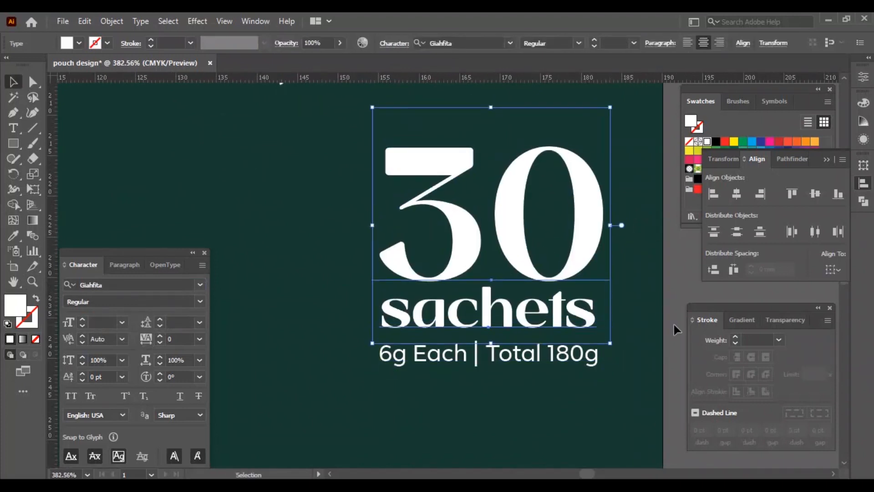
Step: Reposition the claims line and move the 30 sachets block into the pouch's bottom-right corner
{"action": "left_click", "coordinate": [669, 329]}
{"action": "key", "text": "ctrl+0"}
{"action": "left_click_drag", "start_coordinate": [559, 362], "coordinate": [393, 385]}
{"action": "key", "text": "shift+Up"}
{"action": "key", "text": "shift+Up"}
{"action": "key", "text": "shift+Up"}
{"action": "left_click_drag", "start_coordinate": [609, 384], "coordinate": [548, 437]}
{"action": "key", "text": "shift+Down"}
Step: Move the superstate brand name and the Super Charge headline block up on the pouch
{"action": "left_click_drag", "start_coordinate": [519, 194], "coordinate": [448, 169]}
{"action": "key", "text": "shift+Up"}
{"action": "left_click_drag", "start_coordinate": [339, 201], "coordinate": [577, 340]}
{"action": "key", "text": "shift+Up"}
{"action": "key", "text": "shift+Up"}
{"action": "left_click_drag", "start_coordinate": [449, 319], "coordinate": [449, 308]}
Step: Unlock all objects, ungroup the ribbon artwork, delete its unwanted pieces and regroup the rest
{"action": "left_click", "coordinate": [583, 290]}
{"action": "key", "text": "ctrl+alt+2"}
{"action": "left_click", "coordinate": [619, 331]}
{"action": "left_click_drag", "start_coordinate": [457, 137], "coordinate": [244, 137]}
{"action": "key", "text": "ctrl+shift+g"}
{"action": "left_click", "coordinate": [278, 157]}
{"action": "left_click", "coordinate": [241, 163]}
{"action": "key", "text": "Delete"}
{"action": "left_click_drag", "start_coordinate": [199, 109], "coordinate": [260, 175]}
{"action": "key", "text": "ctrl+g"}
Step: Align the ribbon artwork to the artboard, then rotate and position it over the pouch
{"action": "left_click", "coordinate": [583, 43]}
{"action": "left_click", "coordinate": [637, 43]}
{"action": "left_click_drag", "start_coordinate": [450, 257], "coordinate": [531, 171]}
{"action": "key", "text": "r"}
{"action": "key", "text": "v"}
{"action": "key", "text": "v"}
{"action": "left_click_drag", "start_coordinate": [448, 125], "coordinate": [444, 98]}
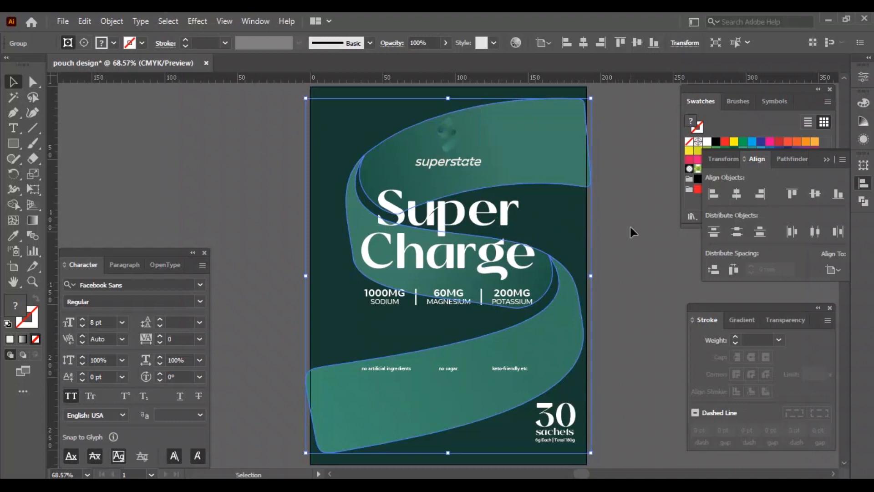
Step: Rotate the ribbon slightly and stretch it wider so it runs past the artboard edges
{"action": "left_click", "coordinate": [531, 199]}
{"action": "left_click", "coordinate": [542, 136]}
{"action": "key", "text": "r"}
{"action": "left_click_drag", "start_coordinate": [563, 144], "coordinate": [546, 132]}
{"action": "key", "text": "v"}
{"action": "left_click_drag", "start_coordinate": [589, 275], "coordinate": [616, 280]}
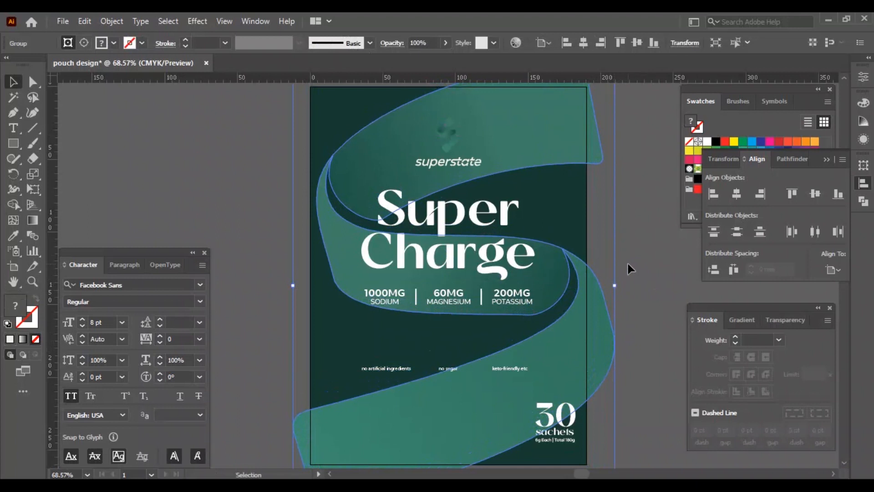
{"action": "key", "text": "shift+Left"}
{"action": "key", "text": "Right"}
{"action": "key", "text": "Right"}
Step: Clip the ribbon artwork to the pouch's background rectangle with a clipping mask
{"action": "left_click", "coordinate": [635, 208]}
{"action": "left_click", "coordinate": [566, 196]}
{"action": "key", "text": "ctrl+]"}
{"action": "left_click", "coordinate": [595, 156], "text": "shift"}
{"action": "key", "text": "ctrl+7"}
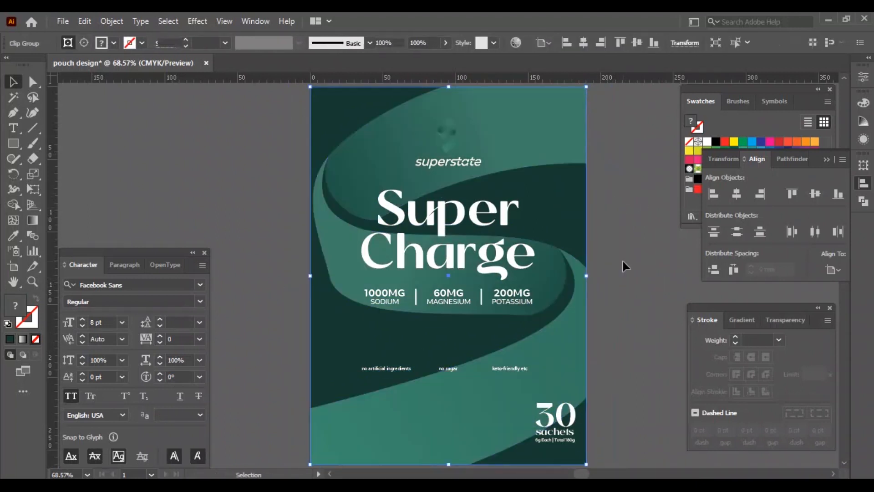
Step: Set the clipped ribbon's opacity to 20% in the Transparency panel
{"action": "left_click", "coordinate": [785, 320]}
{"action": "double_click", "coordinate": [792, 340]}
{"action": "type", "text": "20"}
{"action": "key", "text": "Return"}
{"action": "left_click", "coordinate": [633, 295]}
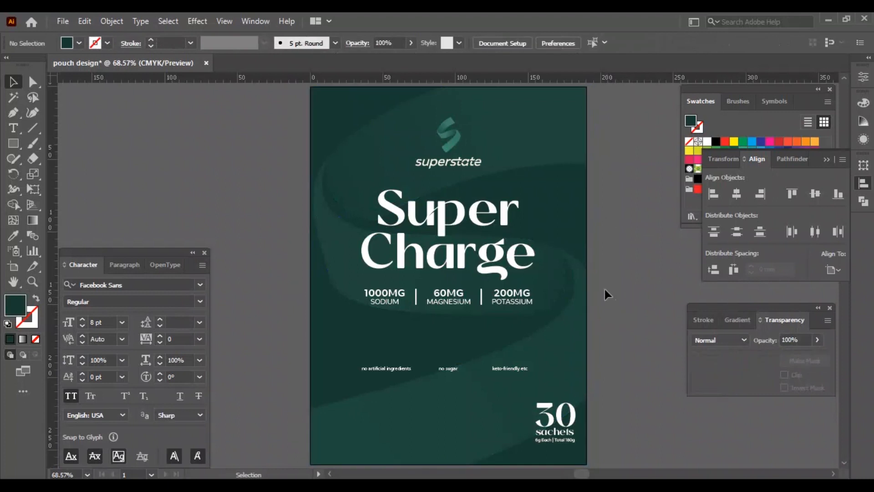
Step: Nudge the Super Charge headline up slightly
{"action": "left_click", "coordinate": [523, 258]}
{"action": "key", "text": "Up"}
{"action": "key", "text": "Up"}
{"action": "key", "text": "Up"}
{"action": "key", "text": "Up"}
{"action": "left_click", "coordinate": [599, 280]}
Step: Apply the Facebook Sans font in all caps to the claims line and nudge it up
{"action": "left_click", "coordinate": [555, 445]}
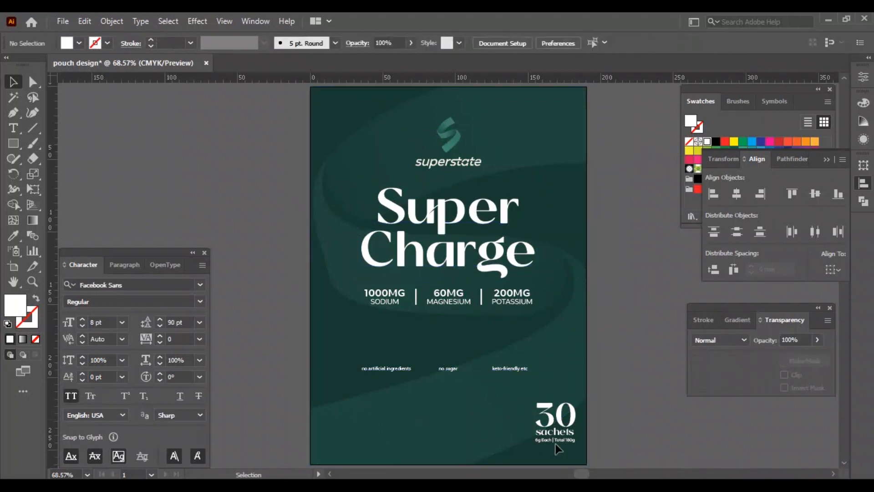
{"action": "left_click", "coordinate": [570, 440]}
{"action": "left_click", "coordinate": [146, 285]}
{"action": "left_click_drag", "start_coordinate": [342, 403], "coordinate": [508, 366]}
{"action": "left_click", "coordinate": [145, 286]}
{"action": "type", "text": "Facebook Sans"}
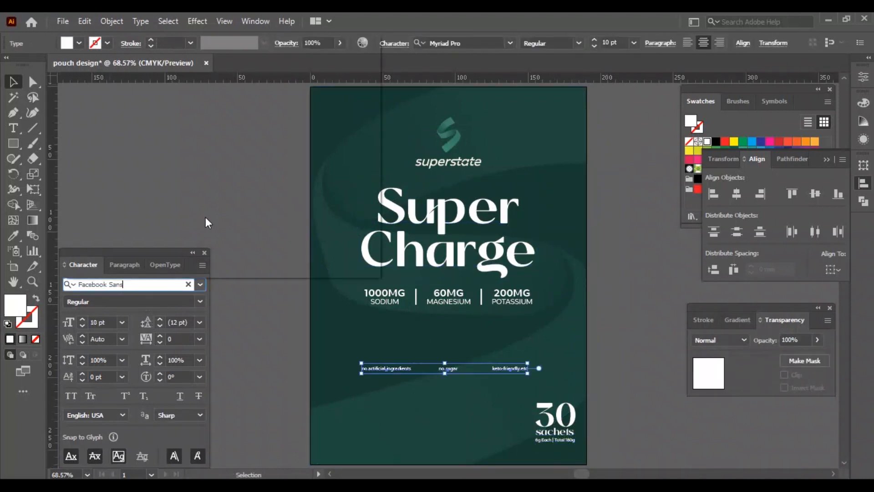
{"action": "left_click", "coordinate": [168, 176]}
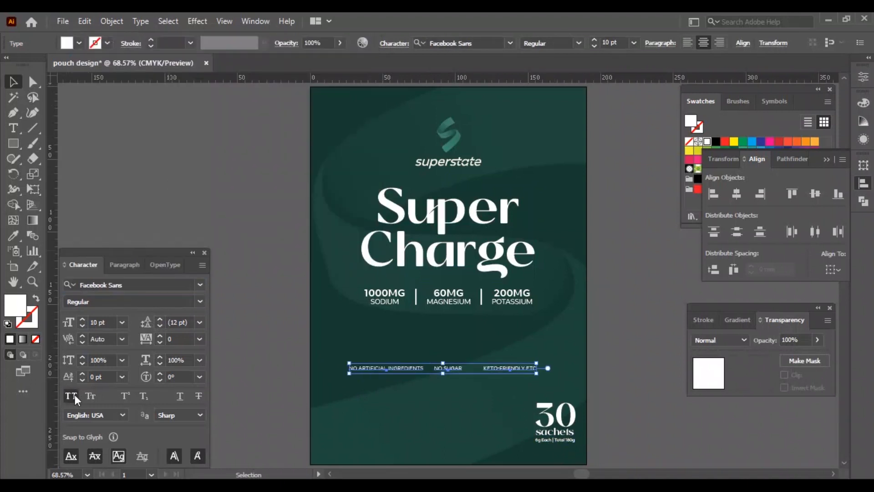
{"action": "key", "text": "shift+Up"}
{"action": "key", "text": "shift+Up"}
{"action": "left_click", "coordinate": [604, 319]}
{"action": "key", "text": "ctrl+alt+2"}
{"action": "left_click", "coordinate": [647, 265]}
{"action": "left_click", "coordinate": [577, 208]}
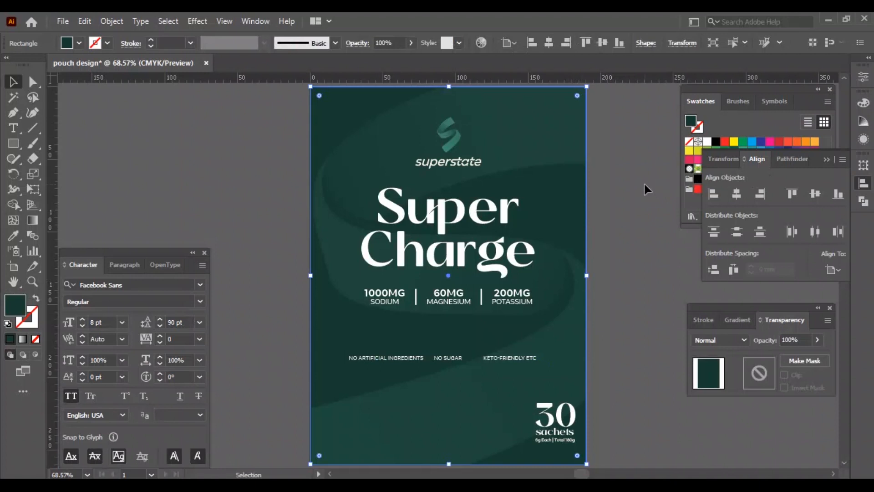
Step: Copy the Sugar Free and Trans Fats Free icons from the icon file and paste them into the pouch design
{"action": "left_click", "coordinate": [630, 316]}
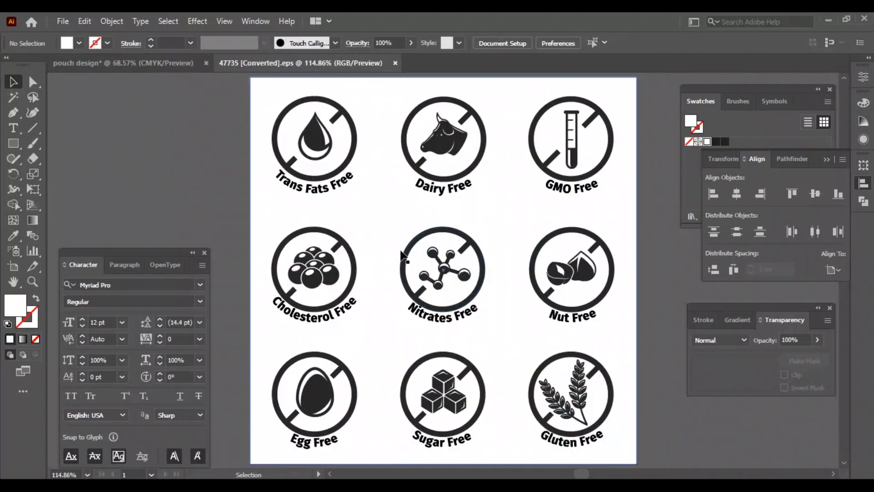
{"action": "left_click", "coordinate": [445, 385]}
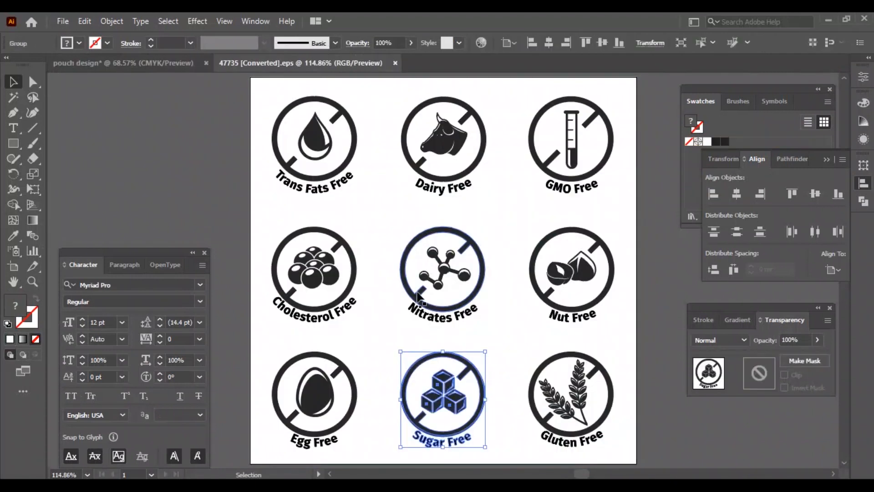
{"action": "left_click", "coordinate": [322, 137], "text": "shift"}
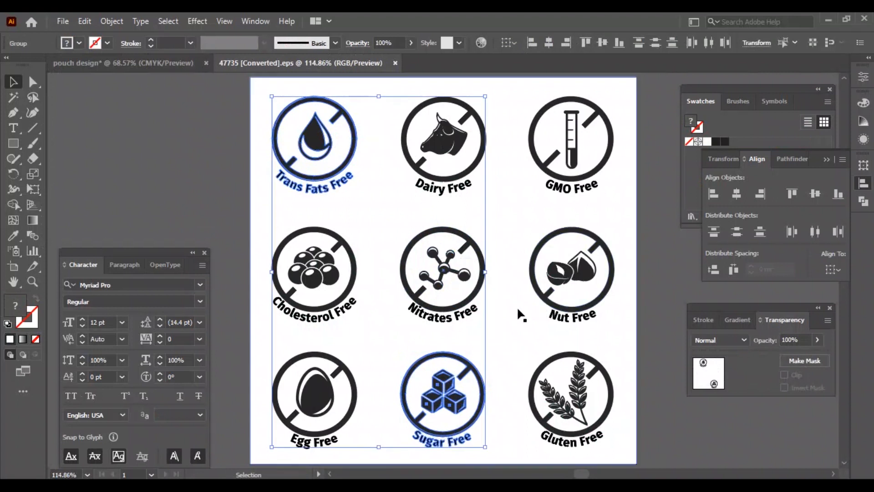
{"action": "key", "text": "ctrl+c"}
{"action": "key", "text": "ctrl+w"}
{"action": "key", "text": "ctrl+v"}
{"action": "left_click_drag", "start_coordinate": [409, 214], "coordinate": [687, 347]}
{"action": "left_click", "coordinate": [255, 255]}
{"action": "left_click", "coordinate": [487, 289]}
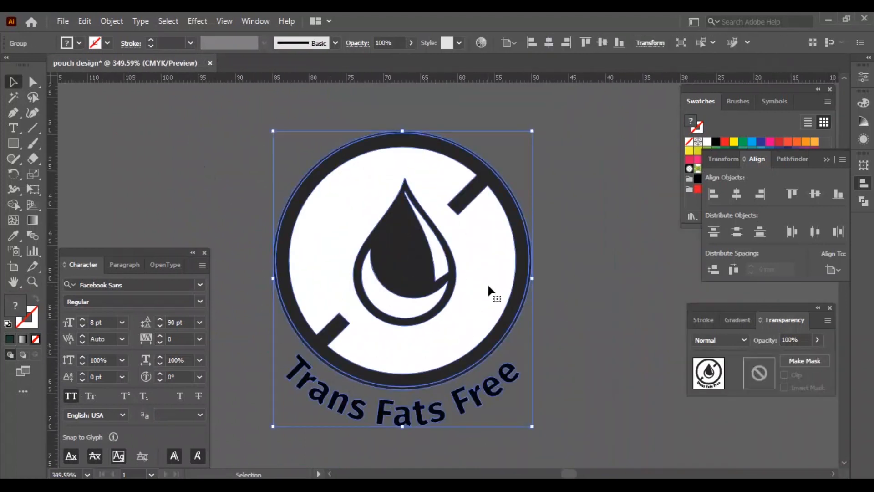
Step: Ungroup the Trans Fats Free icon and make its outer circle a stroke, enlarged to about 37.4 mm
{"action": "right_click", "coordinate": [488, 270]}
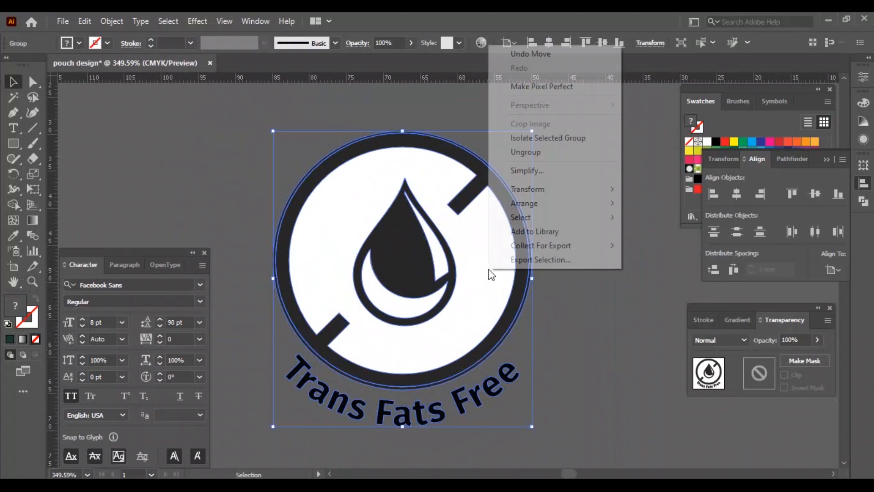
{"action": "left_click", "coordinate": [535, 153]}
{"action": "right_click", "coordinate": [493, 237]}
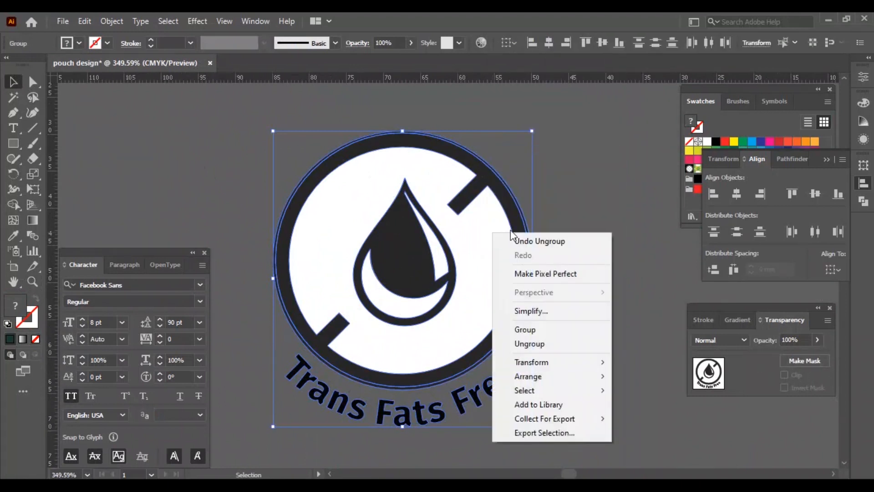
{"action": "left_click", "coordinate": [528, 345]}
{"action": "key", "text": "shift+x"}
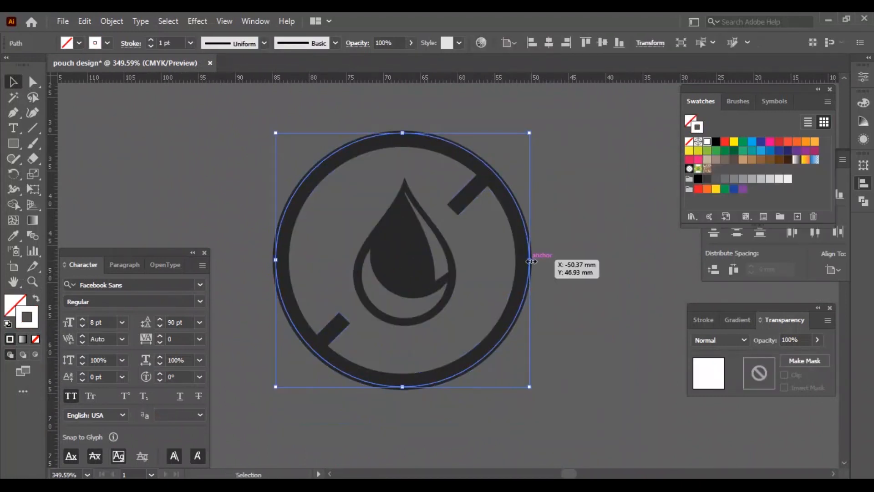
{"action": "left_click_drag", "start_coordinate": [531, 260], "coordinate": [543, 259]}
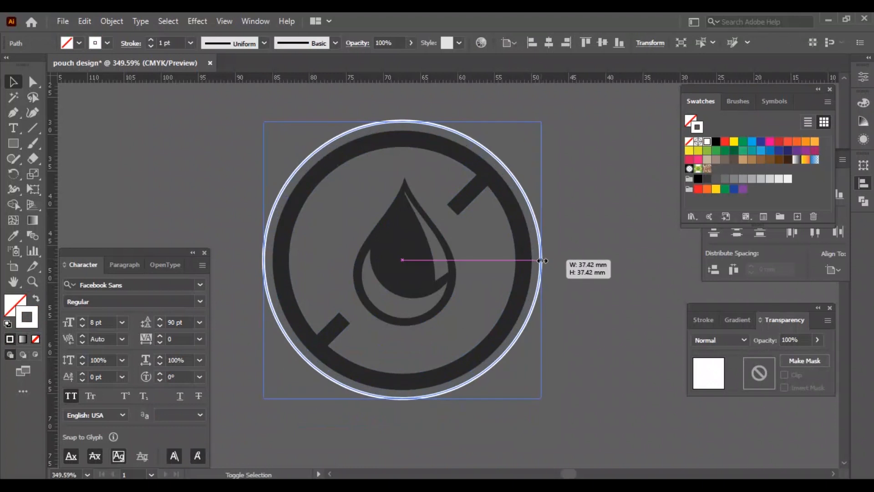
Step: Switch the ruler units to pixels and fit the artboard in the window
{"action": "right_click", "coordinate": [567, 78]}
{"action": "left_click", "coordinate": [585, 84]}
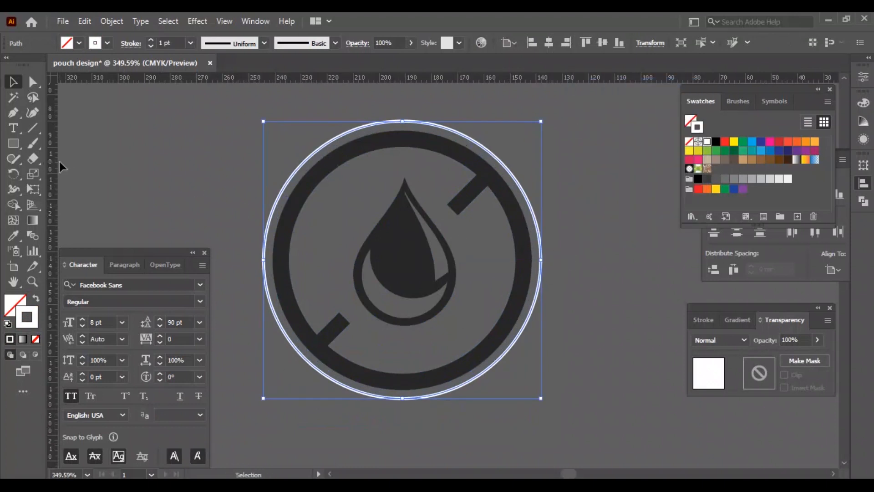
{"action": "key", "text": "ctrl+0"}
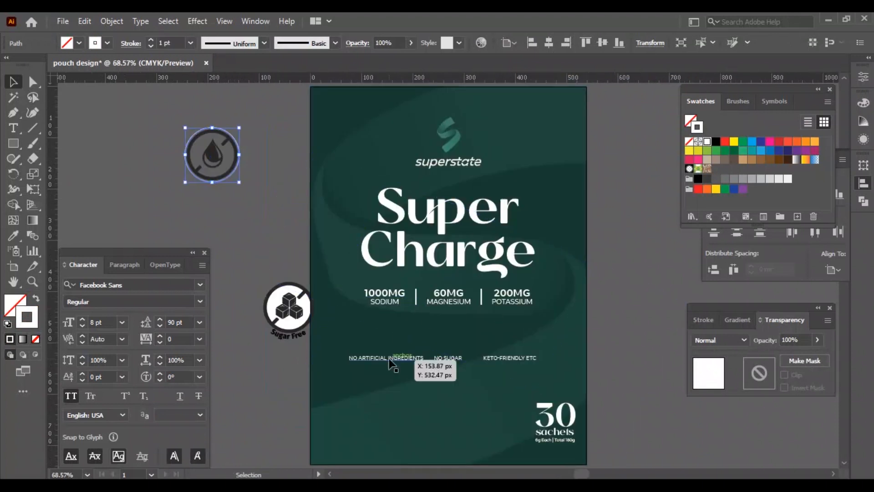
Step: Cut the NO ARTIFICIAL INGREDIENTS claim and paste it as type on a path around the icon's outer circle at 12 pt
{"action": "left_click", "coordinate": [419, 357]}
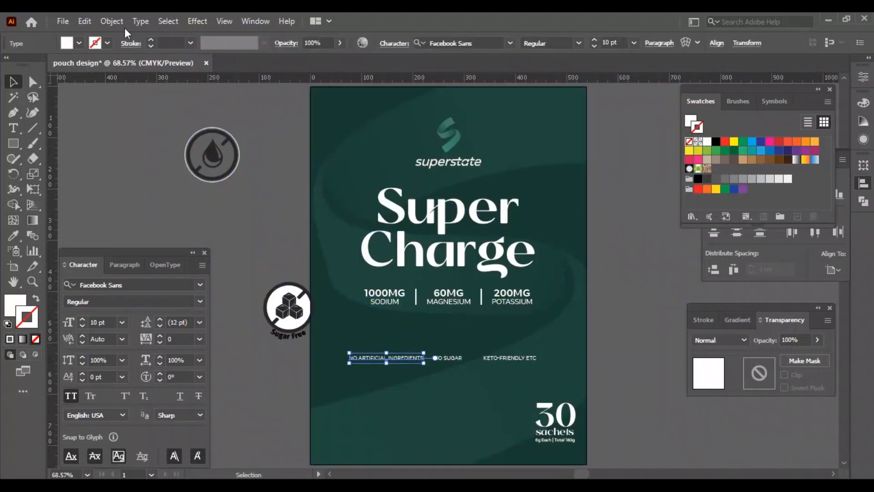
{"action": "left_click", "coordinate": [86, 22]}
{"action": "left_click", "coordinate": [123, 69]}
{"action": "key", "text": "z"}
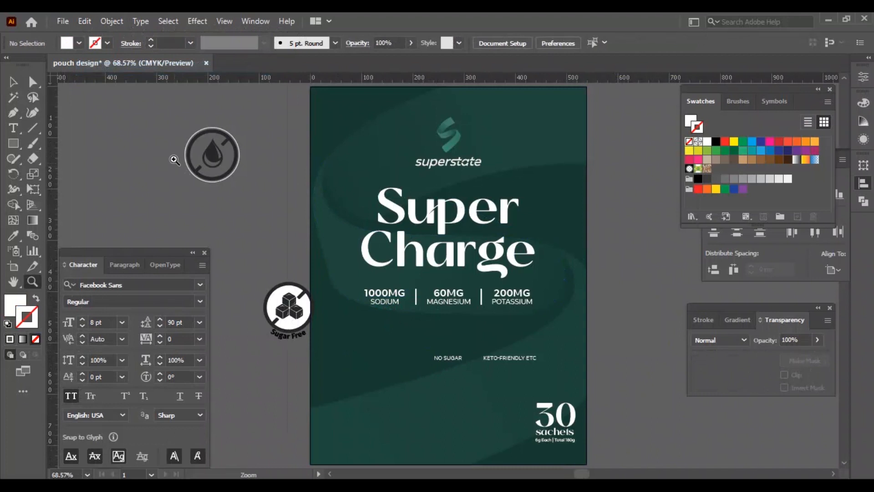
{"action": "left_click_drag", "start_coordinate": [222, 142], "coordinate": [450, 241]}
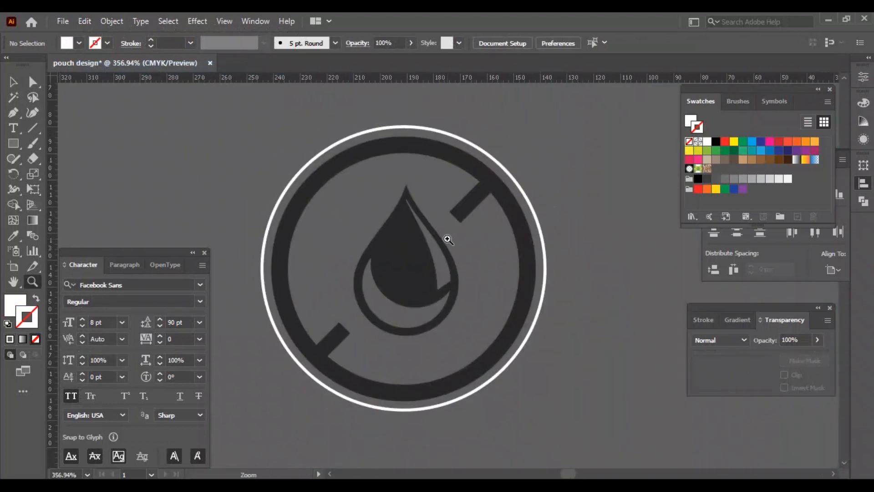
{"action": "left_click_drag", "start_coordinate": [19, 130], "coordinate": [55, 158]}
{"action": "key", "text": "v"}
{"action": "left_click", "coordinate": [539, 228]}
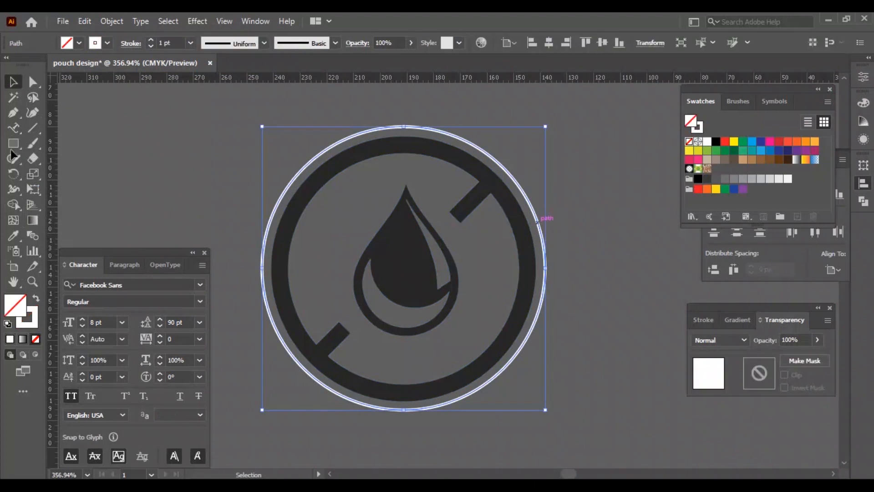
{"action": "left_click", "coordinate": [12, 129]}
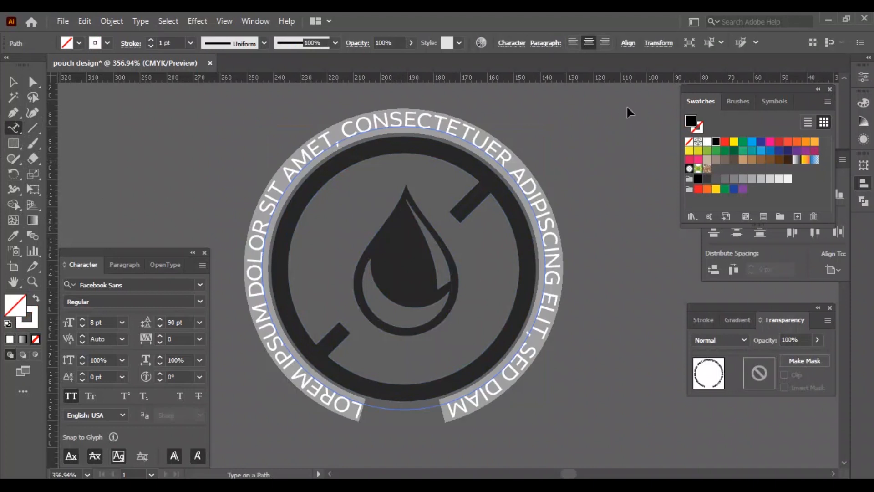
{"action": "type", "text": "NO ARTIFICIAL INGREDIENTS"}
{"action": "left_click", "coordinate": [12, 83]}
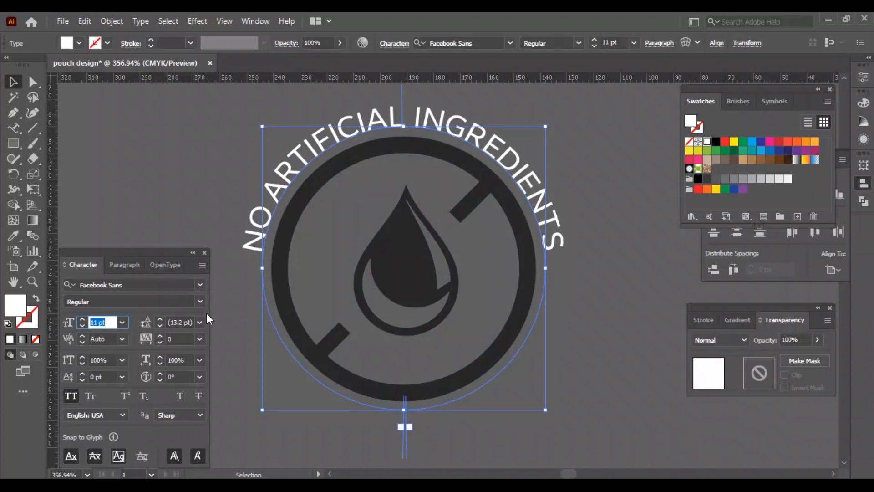
{"action": "key", "text": "Up"}
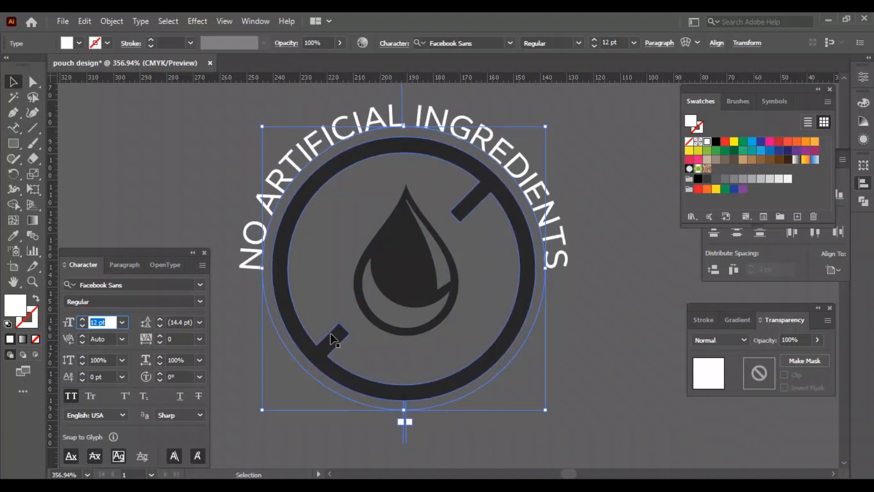
Step: Colour the icon's drop and prohibition ring white
{"action": "left_click", "coordinate": [394, 275]}
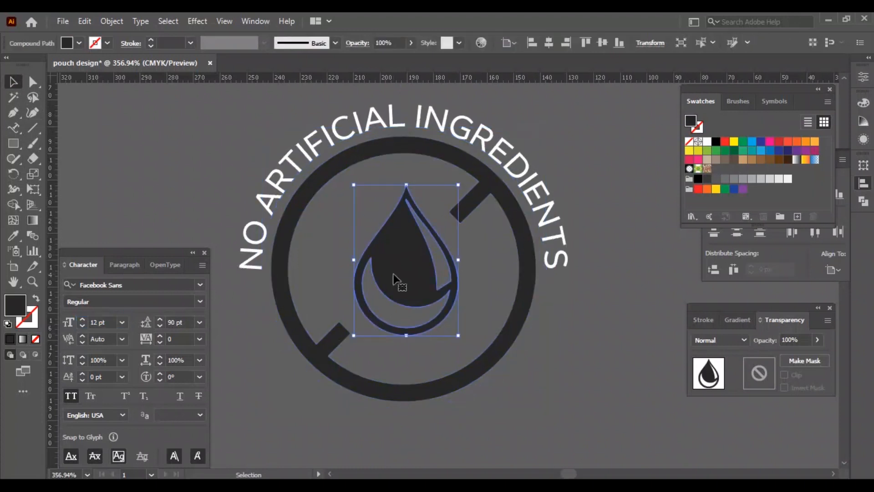
{"action": "left_click", "coordinate": [707, 143]}
{"action": "left_click", "coordinate": [535, 250]}
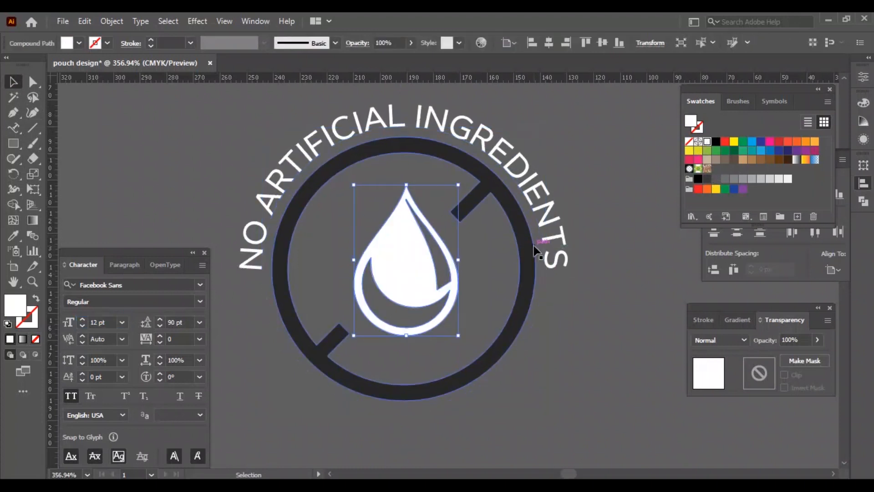
{"action": "left_click", "coordinate": [707, 141]}
{"action": "left_click", "coordinate": [597, 312]}
Step: Duplicate the finished icon twice to make a row of three beside the pouch
{"action": "key", "text": "ctrl+minus"}
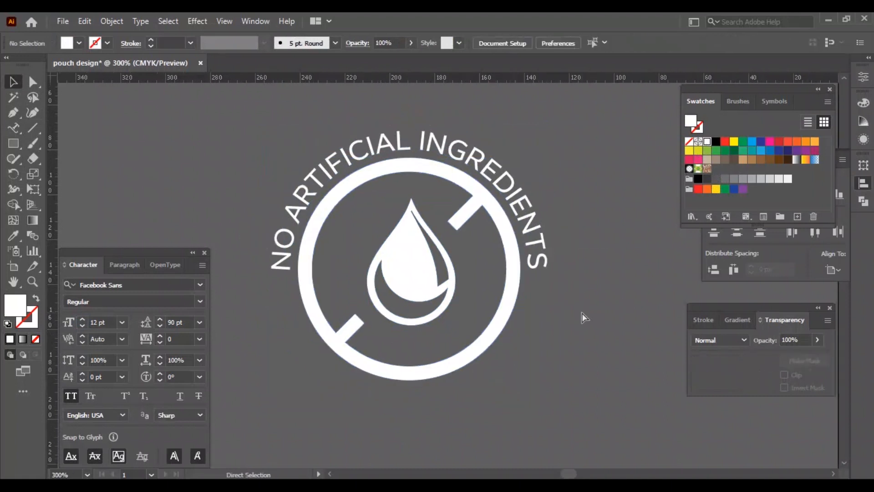
{"action": "key", "text": "ctrl+minus"}
{"action": "key", "text": "ctrl+minus"}
{"action": "left_click_drag", "start_coordinate": [542, 293], "coordinate": [481, 286]}
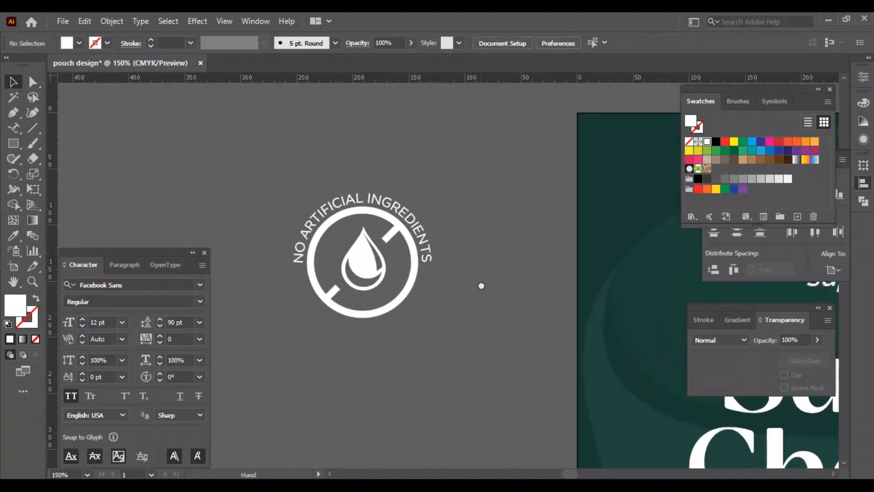
{"action": "left_click_drag", "start_coordinate": [402, 340], "coordinate": [404, 342]}
{"action": "left_click_drag", "start_coordinate": [364, 258], "coordinate": [279, 252]}
{"action": "left_click_drag", "start_coordinate": [280, 255], "coordinate": [453, 273]}
{"action": "key", "text": "ctrl+d"}
Step: Move the row of three icons and nudge it left
{"action": "key", "text": "ctrl+minus"}
{"action": "left_click_drag", "start_coordinate": [361, 265], "coordinate": [434, 203]}
{"action": "left_click_drag", "start_coordinate": [255, 157], "coordinate": [457, 281]}
{"action": "key", "text": "shift+Left"}
{"action": "key", "text": "shift+Left"}
{"action": "key", "text": "shift+Left"}
{"action": "key", "text": "shift+Left"}
{"action": "key", "text": "shift+Left"}
{"action": "key", "text": "shift+Left"}
{"action": "key", "text": "shift+Left"}
{"action": "key", "text": "shift+Left"}
{"action": "key", "text": "shift+Left"}
{"action": "key", "text": "shift+Left"}
{"action": "key", "text": "shift+Left"}
{"action": "key", "text": "shift+Left"}
{"action": "left_click", "coordinate": [409, 316]}
{"action": "scroll", "coordinate": [409, 316], "scroll_direction": "down", "scroll_amount": 1}
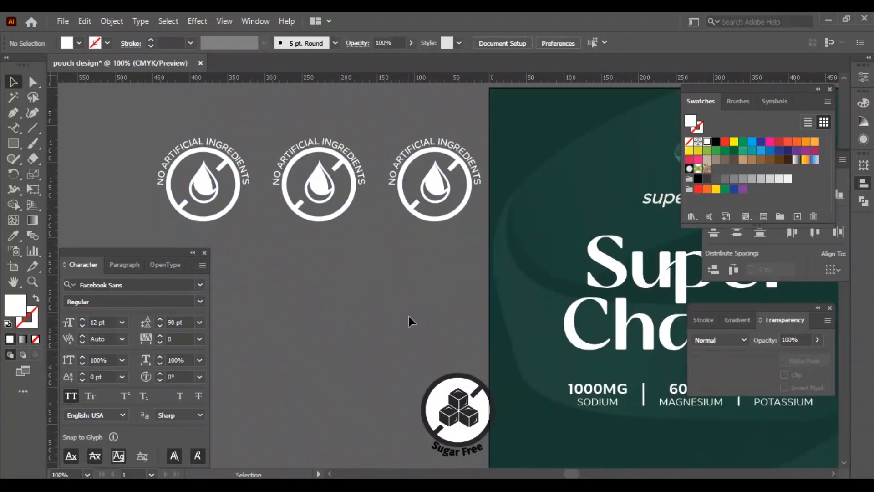
Step: Delete ETC from the KETO-FRIENDLY ETC claim on the pouch
{"action": "left_click_drag", "start_coordinate": [528, 392], "coordinate": [317, 319]}
{"action": "double_click", "coordinate": [585, 415]}
{"action": "key", "text": "BackSpace"}
{"action": "key", "text": "BackSpace"}
{"action": "key", "text": "BackSpace"}
{"action": "key", "text": "BackSpace"}
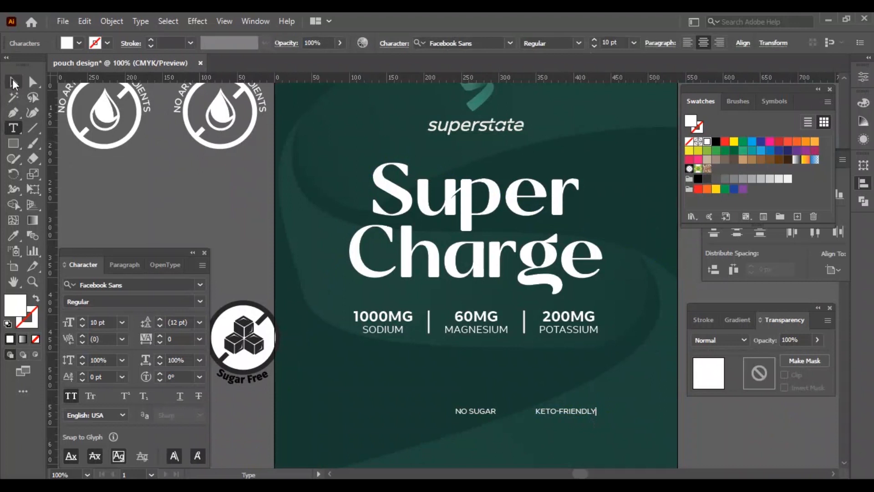
Step: Replace the middle icon's path text with KETO-FRIENDLY
{"action": "left_click", "coordinate": [14, 83]}
{"action": "left_click_drag", "start_coordinate": [228, 182], "coordinate": [339, 241]}
{"action": "key", "text": "i"}
{"action": "left_click_drag", "start_coordinate": [159, 145], "coordinate": [312, 231]}
{"action": "key", "text": "ctrl+plus"}
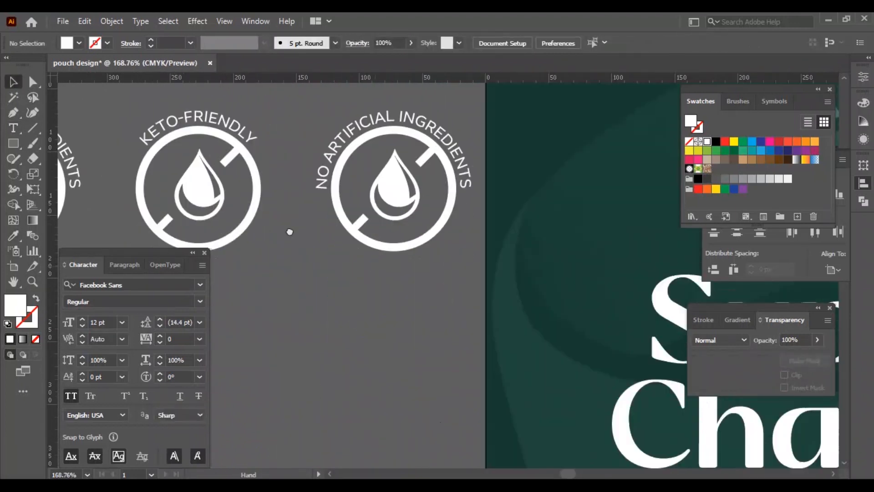
Step: Cut the NO SUGAR claim from the pouch and paste it as the third icon's path text
{"action": "scroll", "coordinate": [477, 329], "scroll_direction": "down", "scroll_amount": 3}
{"action": "left_click", "coordinate": [448, 358]}
{"action": "key", "text": "ctrl+x"}
{"action": "scroll", "coordinate": [258, 127], "scroll_direction": "up", "scroll_amount": 5}
{"action": "key", "text": "t"}
{"action": "left_click", "coordinate": [305, 109]}
{"action": "key", "text": "ctrl+a"}
{"action": "key", "text": "ctrl+v"}
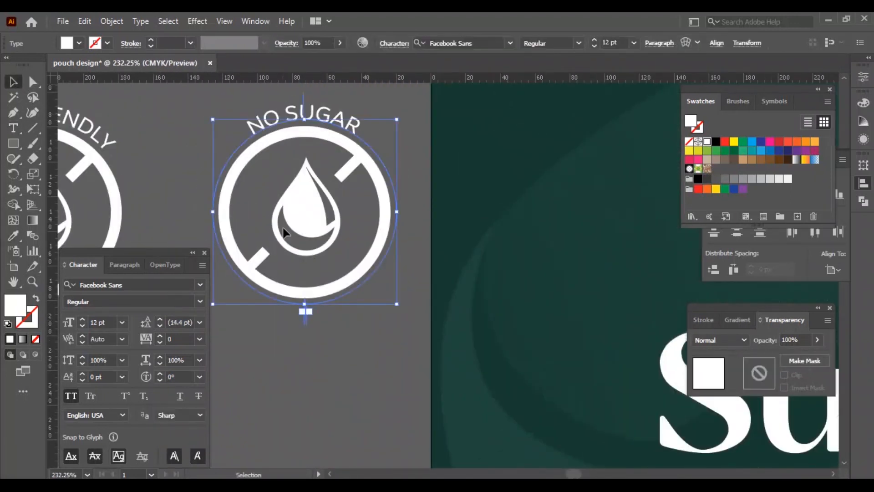
Step: Replace the third icon's drop with the cubes symbol taken from the Sugar Free icon
{"action": "left_click", "coordinate": [283, 228]}
{"action": "key", "text": "Delete"}
{"action": "key", "text": "ctrl+minus"}
{"action": "key", "text": "ctrl+minus"}
{"action": "left_click", "coordinate": [469, 360]}
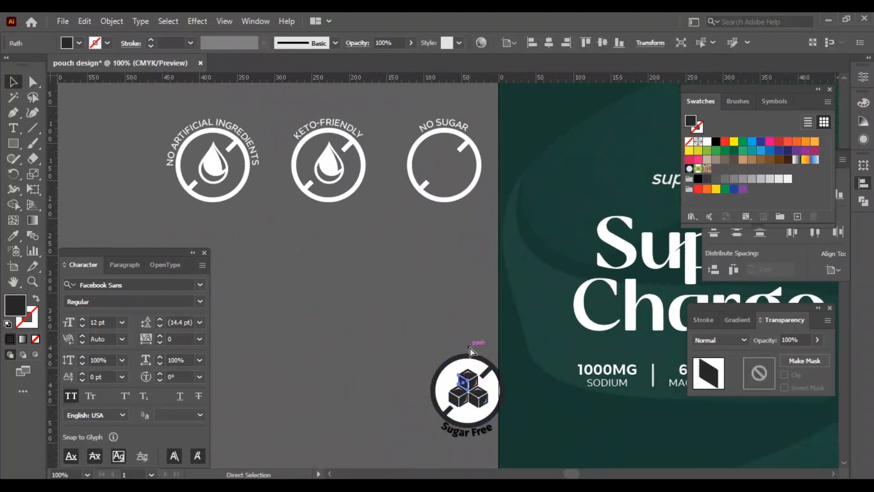
{"action": "left_click_drag", "start_coordinate": [468, 381], "coordinate": [444, 154]}
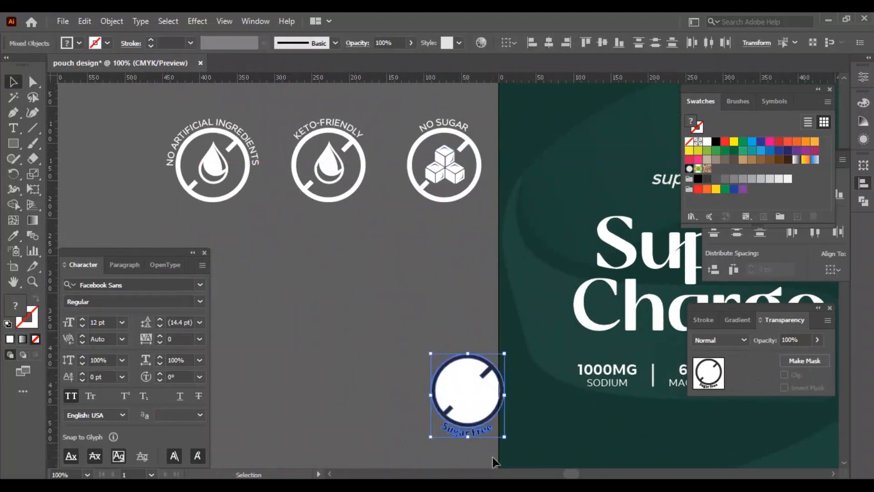
Step: Paste an avocado icon and move it below the row of claim icons
{"action": "key", "text": "ctrl+plus"}
{"action": "left_click", "coordinate": [490, 314]}
{"action": "key", "text": "ctrl+v"}
{"action": "left_click_drag", "start_coordinate": [455, 277], "coordinate": [354, 387]}
{"action": "scroll", "coordinate": [355, 383], "scroll_direction": "down", "scroll_amount": 3}
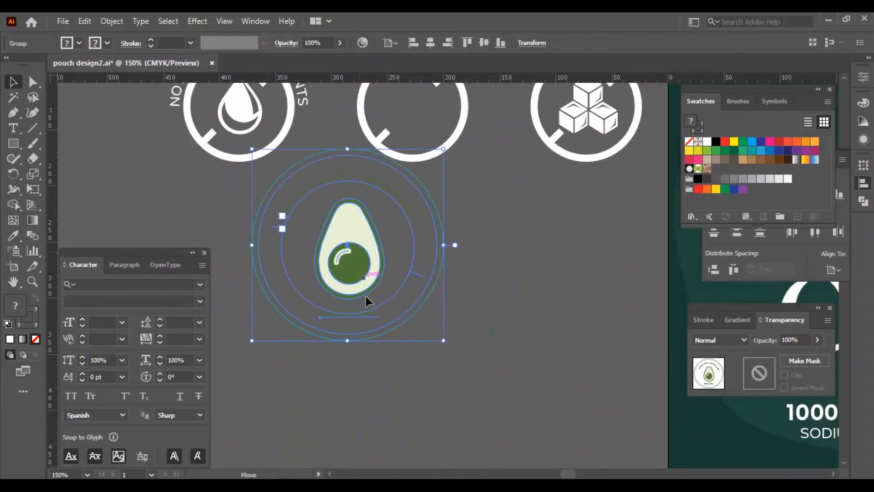
Step: Ungroup the avocado icon and delete the circles surrounding it
{"action": "left_click_drag", "start_coordinate": [365, 295], "coordinate": [375, 345]}
{"action": "key", "text": "ctrl+shift+g"}
{"action": "left_click", "coordinate": [490, 307]}
{"action": "left_click", "coordinate": [406, 353]}
{"action": "key", "text": "Delete"}
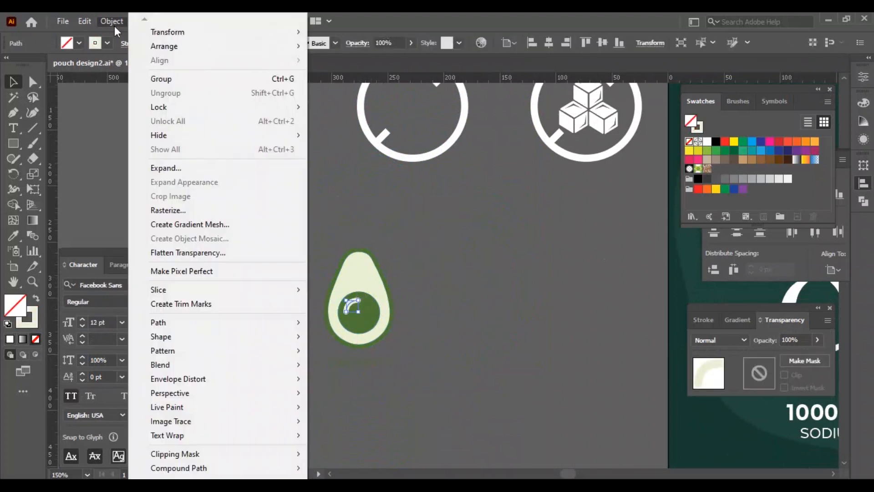
Step: Merge the avocado's shapes with Shape Builder into a single outline icon with a pit
{"action": "scroll", "coordinate": [390, 352], "scroll_direction": "up", "scroll_amount": 4}
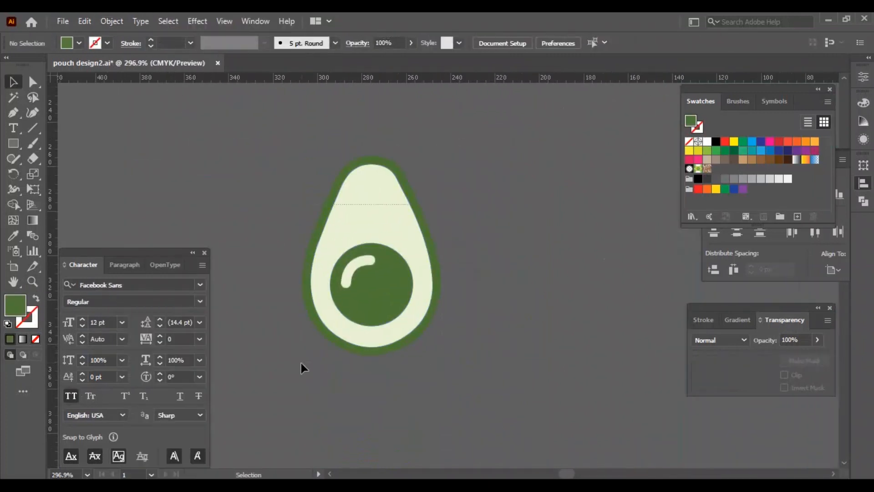
{"action": "key", "text": "ctrl+a"}
{"action": "key", "text": "shift+m"}
{"action": "left_click", "coordinate": [361, 266]}
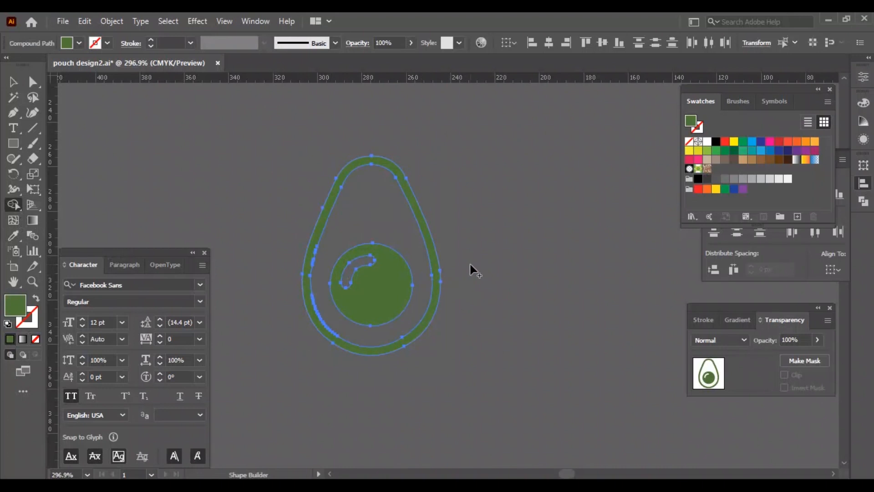
{"action": "key", "text": "v"}
{"action": "left_click", "coordinate": [372, 284]}
{"action": "key", "text": "ctrl+a"}
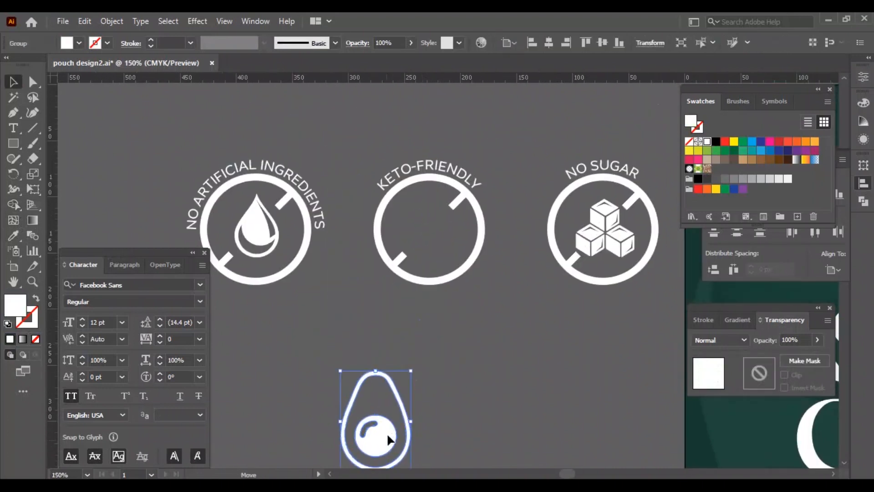
Step: Move the avocado into the empty KETO-FRIENDLY circle and scale it down to fit
{"action": "left_click_drag", "start_coordinate": [391, 448], "coordinate": [447, 252]}
{"action": "left_click_drag", "start_coordinate": [476, 171], "coordinate": [456, 194]}
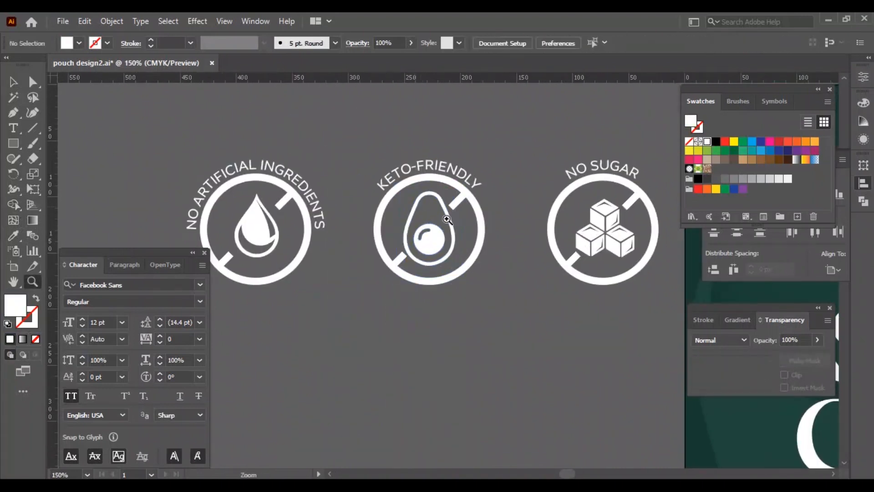
{"action": "scroll", "coordinate": [415, 207], "scroll_direction": "up", "scroll_amount": 5}
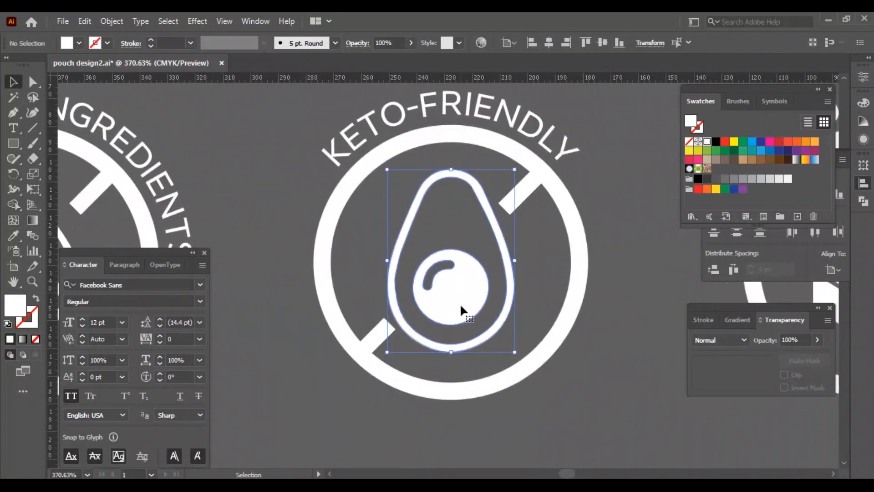
{"action": "left_click", "coordinate": [562, 366]}
{"action": "key", "text": "ctrl+1"}
{"action": "key", "text": "ctrl+minus"}
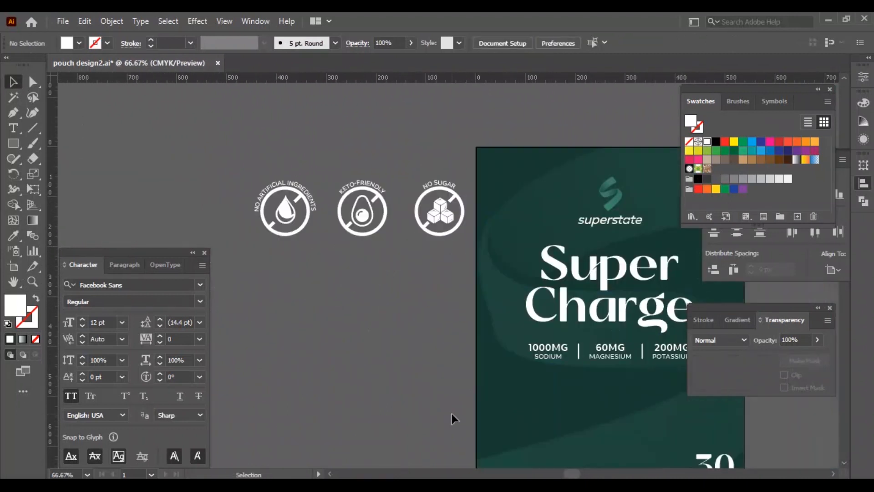
Step: Move the row of claim icons onto the pouch just below the mineral figures
{"action": "left_click_drag", "start_coordinate": [459, 302], "coordinate": [250, 175]}
{"action": "left_click_drag", "start_coordinate": [362, 200], "coordinate": [472, 224]}
{"action": "key", "text": "shift+Down"}
{"action": "key", "text": "shift+Down"}
{"action": "key", "text": "shift+Down"}
{"action": "key", "text": "shift+Down"}
{"action": "key", "text": "shift+Down"}
{"action": "key", "text": "shift+Down"}
{"action": "key", "text": "shift+Down"}
{"action": "key", "text": "shift+Down"}
{"action": "key", "text": "shift+Down"}
{"action": "key", "text": "shift+Down"}
{"action": "key", "text": "shift+Down"}
{"action": "key", "text": "shift+Down"}
{"action": "key", "text": "shift+Down"}
{"action": "key", "text": "shift+Down"}
{"action": "key", "text": "shift+Down"}
{"action": "key", "text": "shift+Down"}
{"action": "key", "text": "shift+Down"}
{"action": "key", "text": "shift+Down"}
{"action": "key", "text": "shift+Down"}
{"action": "key", "text": "shift+Down"}
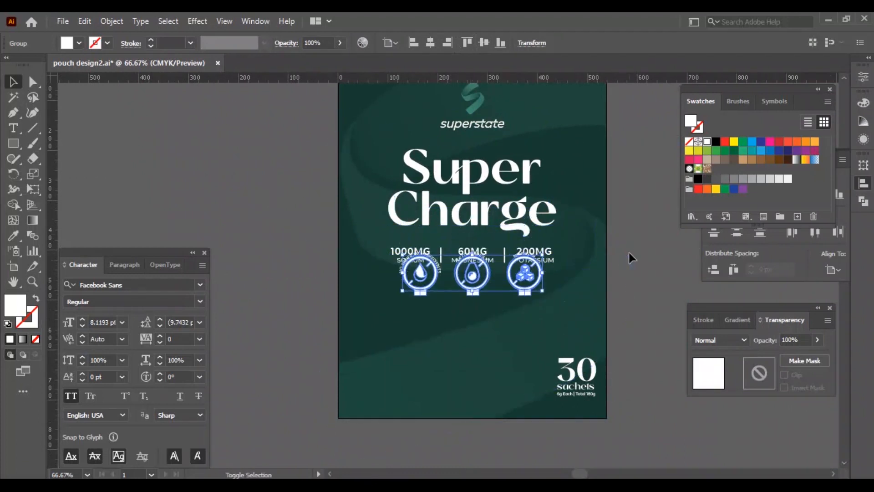
Step: Set the claim icon row's width to 200
{"action": "left_click", "coordinate": [864, 165]}
{"action": "left_click", "coordinate": [805, 178]}
{"action": "type", "text": "200"}
{"action": "key", "text": "Return"}
{"action": "key", "text": "ctrl+0"}
{"action": "left_click", "coordinate": [628, 257]}
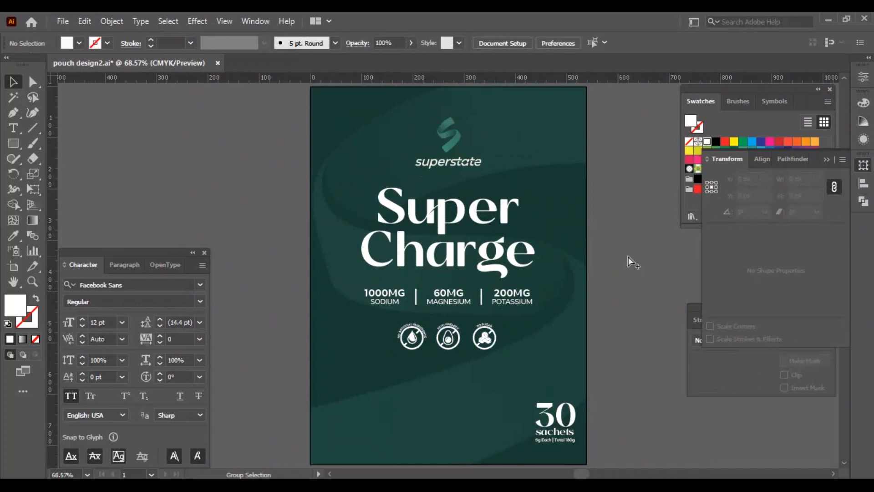
Step: Draw a pink shape over the pouch and delete an anchor to leave a triangle in the lower-left corner
{"action": "left_click", "coordinate": [332, 347]}
{"action": "left_click", "coordinate": [698, 160]}
{"action": "left_click_drag", "start_coordinate": [449, 87], "coordinate": [449, 362]}
{"action": "left_click_drag", "start_coordinate": [587, 412], "coordinate": [428, 414]}
{"action": "key", "text": "a"}
{"action": "left_click", "coordinate": [427, 362]}
{"action": "key", "text": "Delete"}
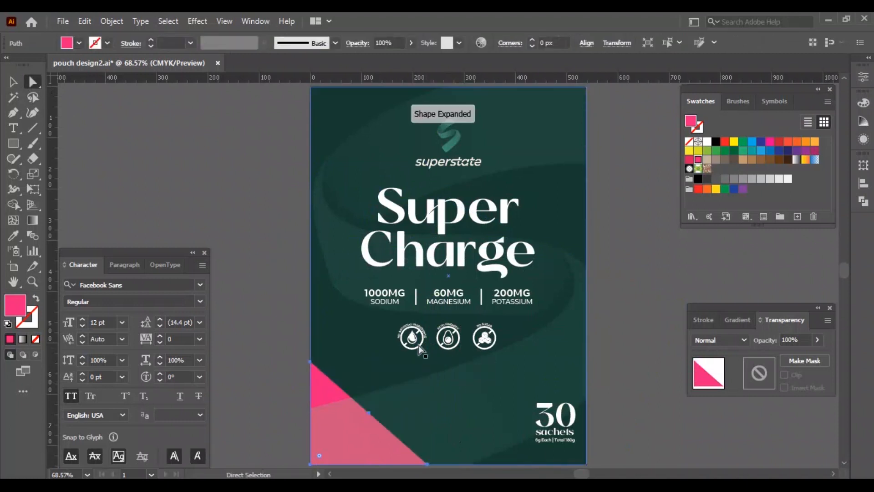
Step: Enlarge the pink triangle upward and rightward and bring it to the front
{"action": "key", "text": "v"}
{"action": "left_click_drag", "start_coordinate": [369, 362], "coordinate": [369, 341]}
{"action": "left_click_drag", "start_coordinate": [426, 404], "coordinate": [492, 396]}
{"action": "key", "text": "ctrl+shift+]"}
Step: Lock the pouch background and move the title, mineral figures and icons down slightly
{"action": "left_click", "coordinate": [632, 318]}
{"action": "left_click", "coordinate": [569, 348]}
{"action": "key", "text": "ctrl+2"}
{"action": "left_click", "coordinate": [450, 353]}
{"action": "left_click_drag", "start_coordinate": [448, 351], "coordinate": [449, 370]}
Step: Nudge the 30 sachets block left and down
{"action": "left_click", "coordinate": [605, 298]}
{"action": "left_click_drag", "start_coordinate": [522, 394], "coordinate": [586, 445]}
{"action": "key", "text": "shift+Left"}
{"action": "key", "text": "shift+Down"}
{"action": "key", "text": "shift+Down"}
{"action": "key", "text": "shift+Left"}
Step: Widen the pink triangle slightly to the right
{"action": "left_click", "coordinate": [613, 431]}
{"action": "left_click", "coordinate": [371, 418]}
{"action": "left_click_drag", "start_coordinate": [493, 403], "coordinate": [501, 403]}
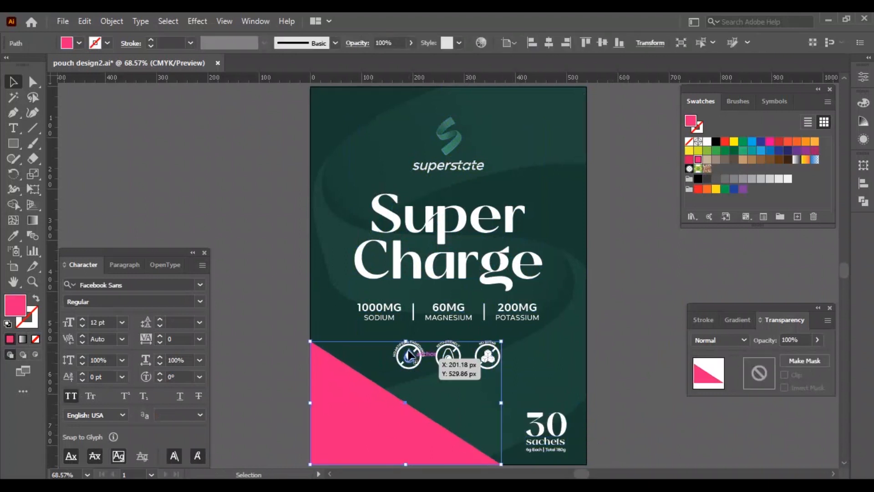
Step: Switch to the browser and search Picular for respberry colours
{"action": "left_click", "coordinate": [277, 285]}
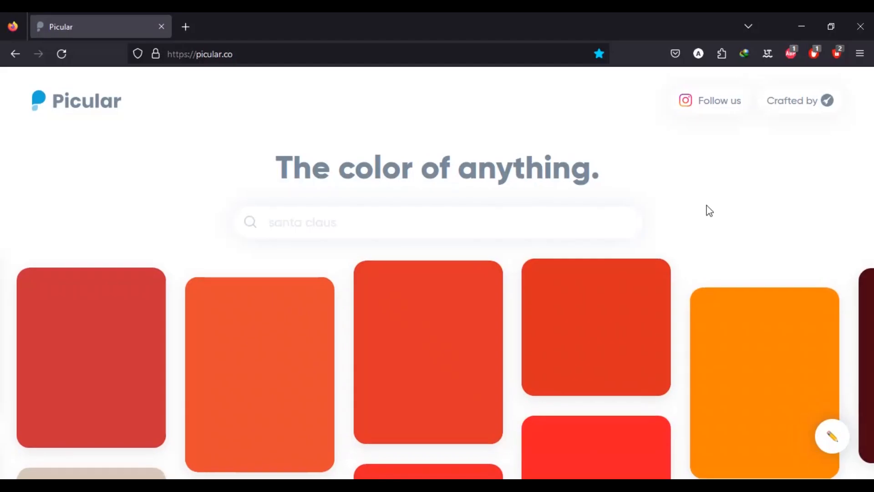
{"action": "left_click", "coordinate": [632, 222]}
{"action": "type", "text": "respberry"}
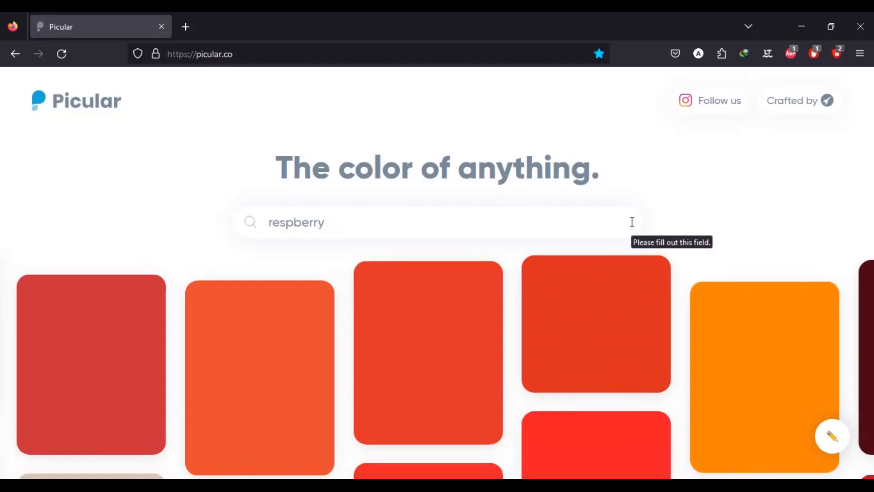
{"action": "key", "text": "Return"}
{"action": "scroll", "coordinate": [310, 260], "scroll_direction": "down", "scroll_amount": 5}
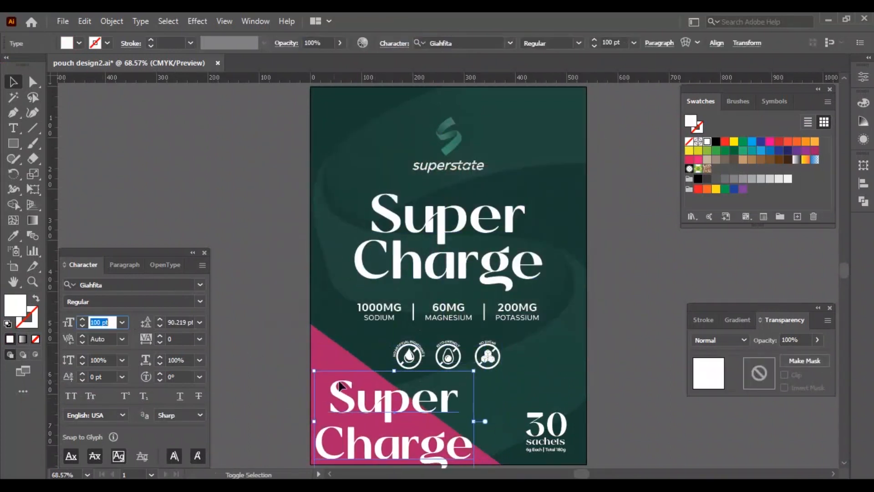
Step: Set the copied title text in the triangle to 60 pt and rewrite it as Respberry Flavour
{"action": "type", "text": "60"}
{"action": "key", "text": "Return"}
{"action": "double_click", "coordinate": [419, 405]}
{"action": "key", "text": "ctrl+a"}
{"action": "type", "text": "Respberry"}
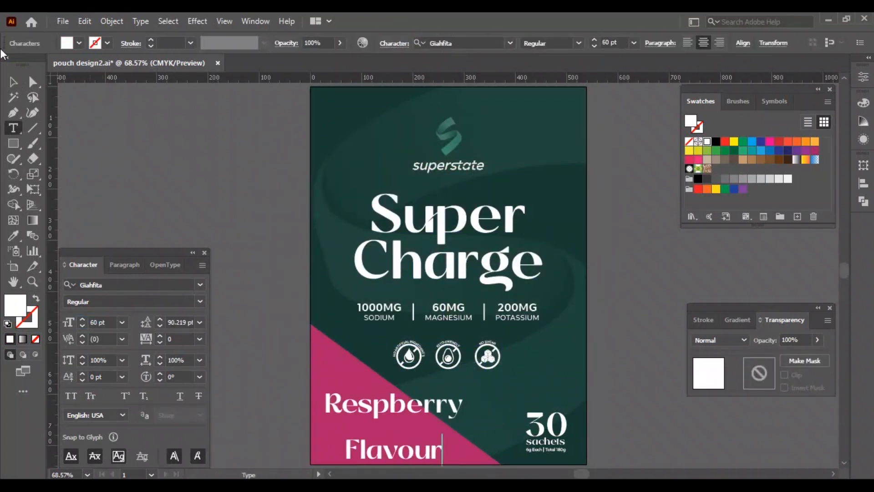
Step: Set the Respberry Flavour text to 40 pt and nudge it left
{"action": "left_click", "coordinate": [13, 82]}
{"action": "left_click", "coordinate": [200, 322]}
{"action": "left_click", "coordinate": [218, 77]}
{"action": "double_click", "coordinate": [108, 322]}
{"action": "type", "text": "40"}
{"action": "key", "text": "Return"}
{"action": "key", "text": "shift+Left"}
{"action": "key", "text": "shift+Left"}
{"action": "key", "text": "shift+Left"}
Step: Set the Respberry Flavour text to 30 pt with 25 pt leading and close the Character panel
{"action": "left_click", "coordinate": [199, 323]}
{"action": "double_click", "coordinate": [114, 323]}
{"action": "type", "text": "30"}
{"action": "key", "text": "Return"}
{"action": "type", "text": "25"}
{"action": "key", "text": "Return"}
{"action": "left_click", "coordinate": [597, 448]}
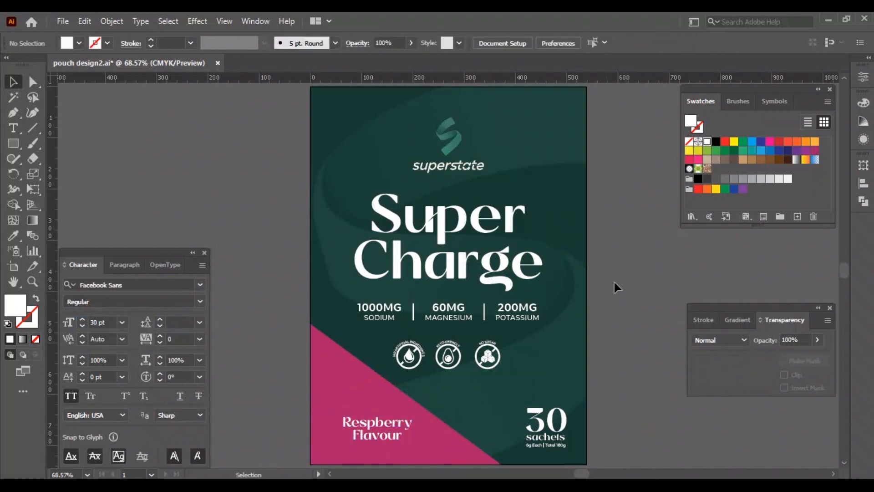
{"action": "key", "text": "ctrl+t"}
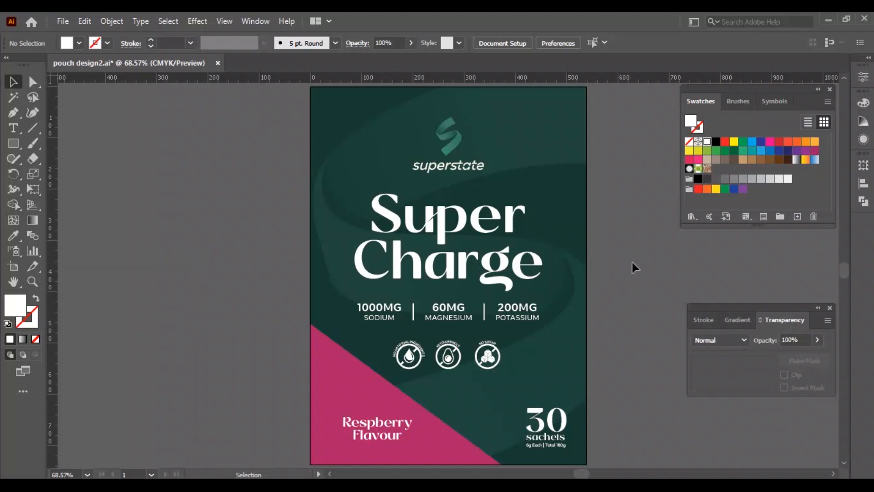